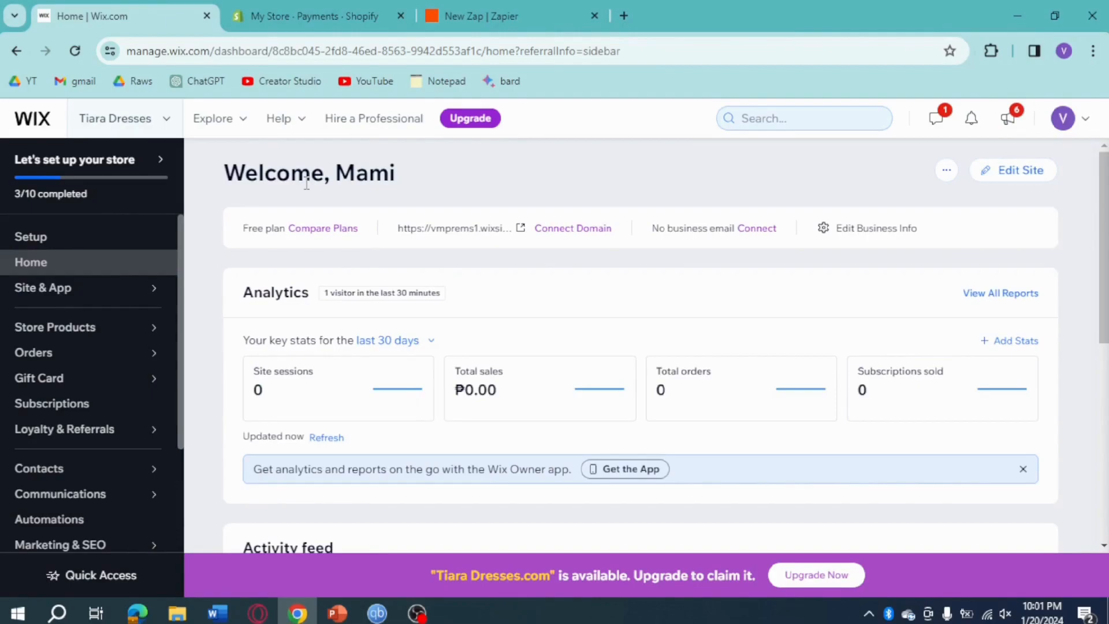
Step: Check the Shopify store page briefly, return to the Wix dashboard and open the site's Automations page
{"action": "left_click", "coordinate": [301, 16]}
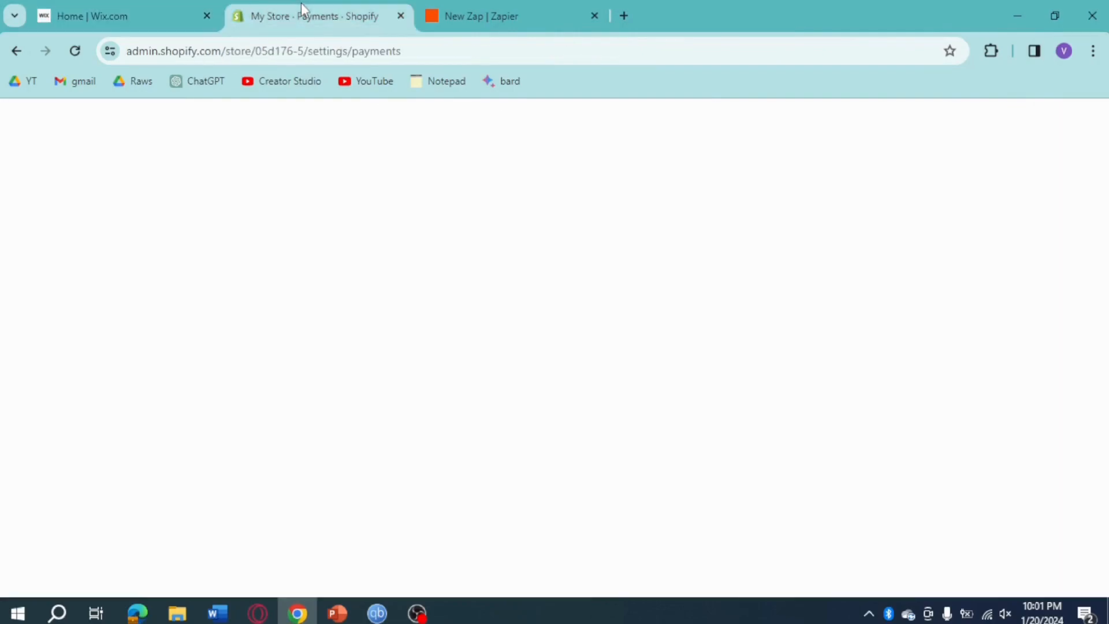
{"action": "left_click", "coordinate": [155, 10]}
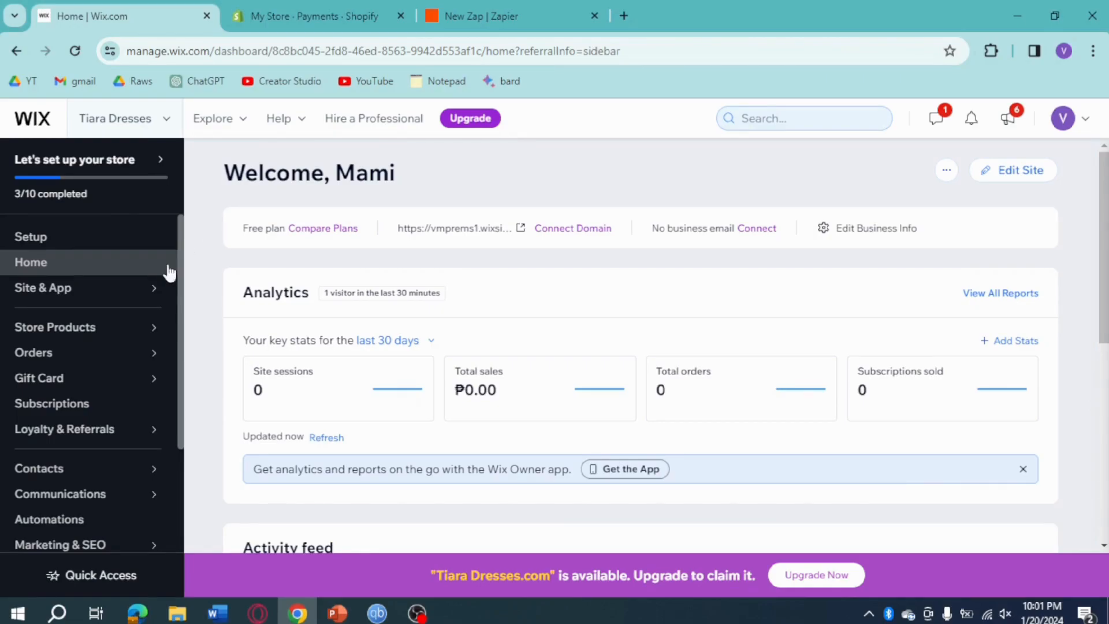
{"action": "scroll", "coordinate": [104, 340], "scroll_direction": "down", "scroll_amount": 3}
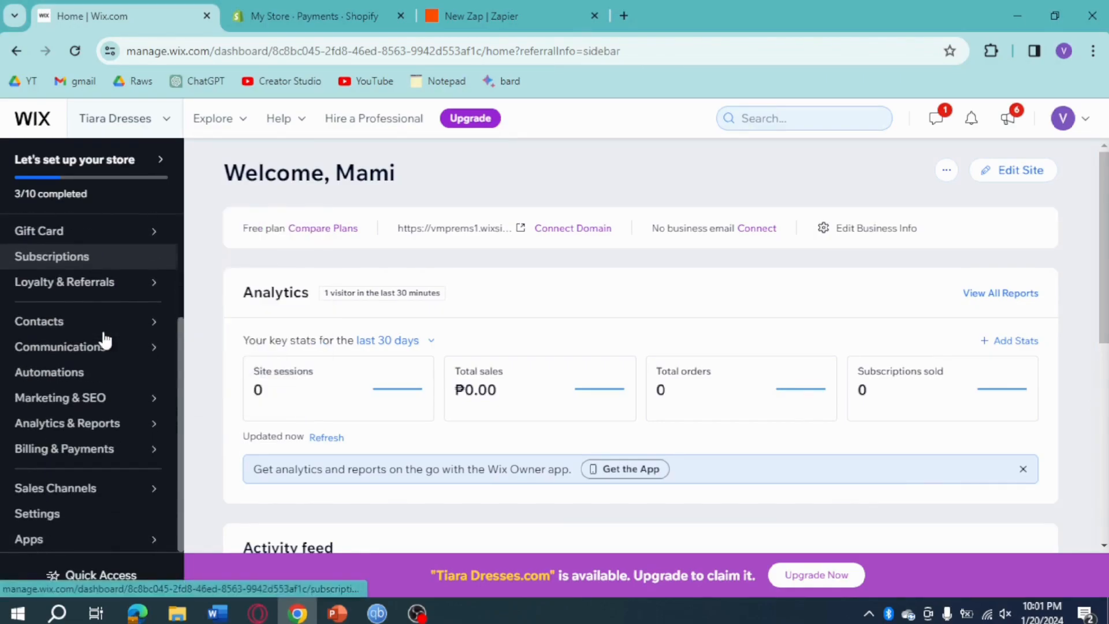
{"action": "left_click", "coordinate": [93, 378]}
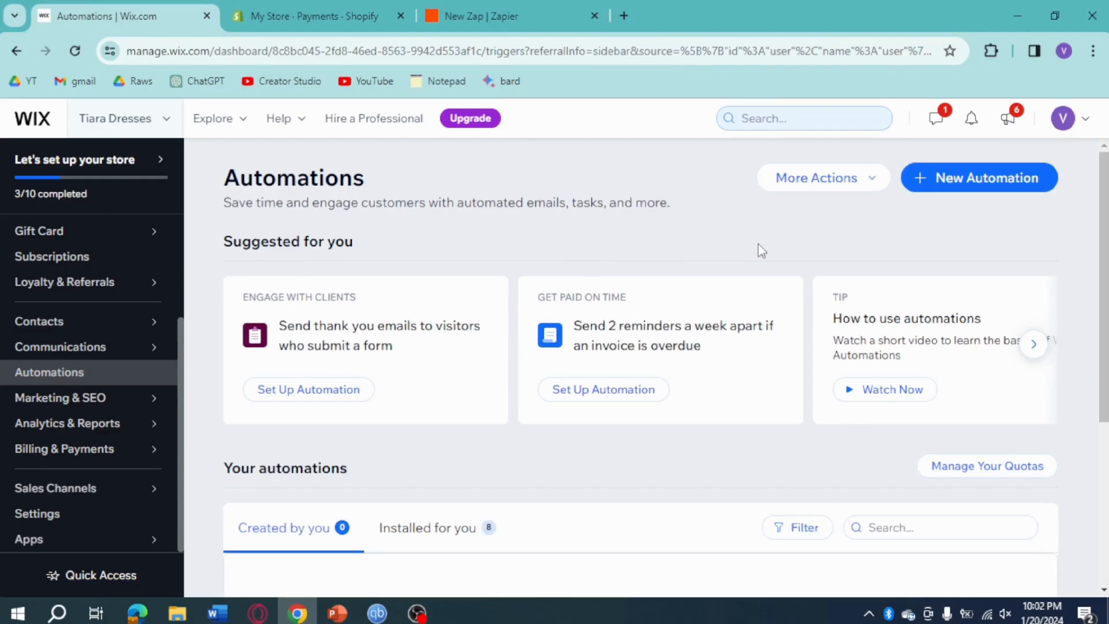
Step: Create a new automation by searching the suggestions for "wel" and setting up "Welcome new site members"
{"action": "left_click", "coordinate": [961, 184]}
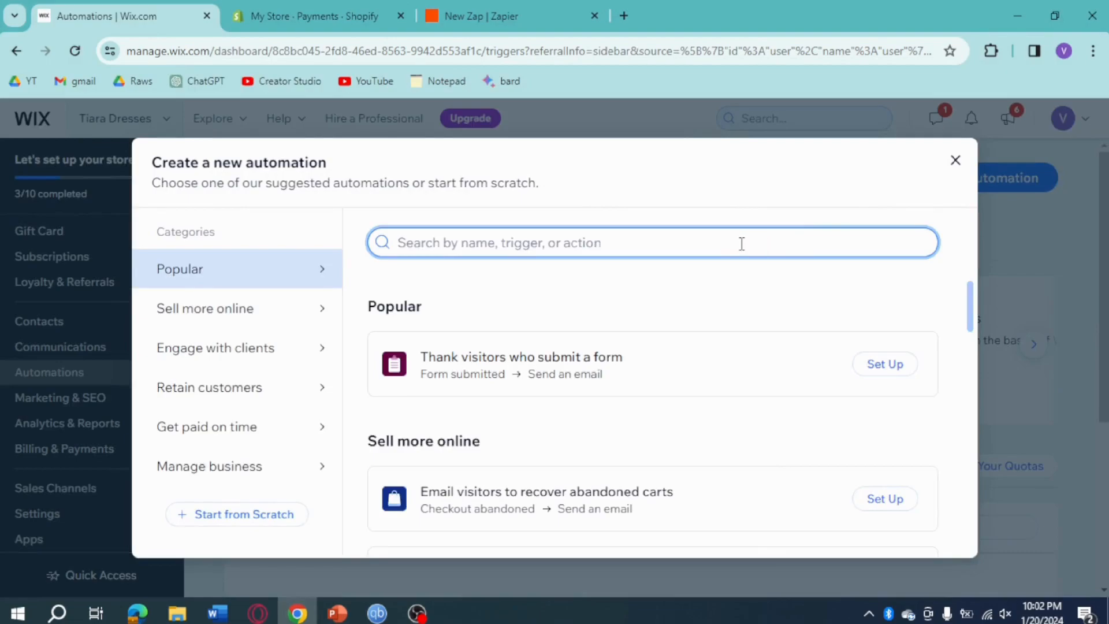
{"action": "type", "text": "wel"}
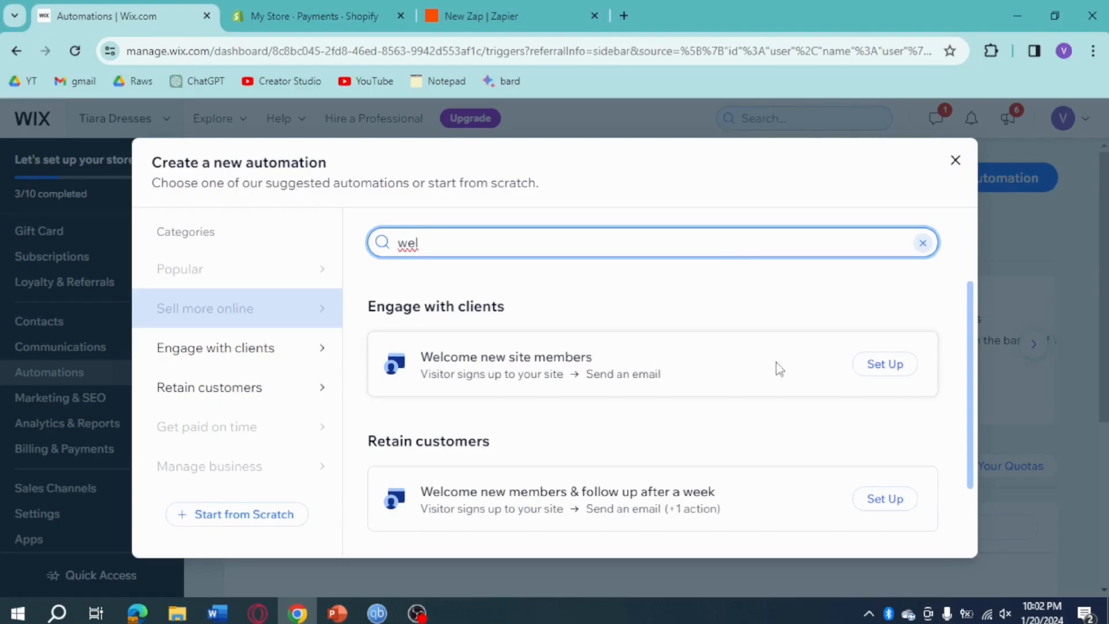
{"action": "left_click", "coordinate": [902, 365]}
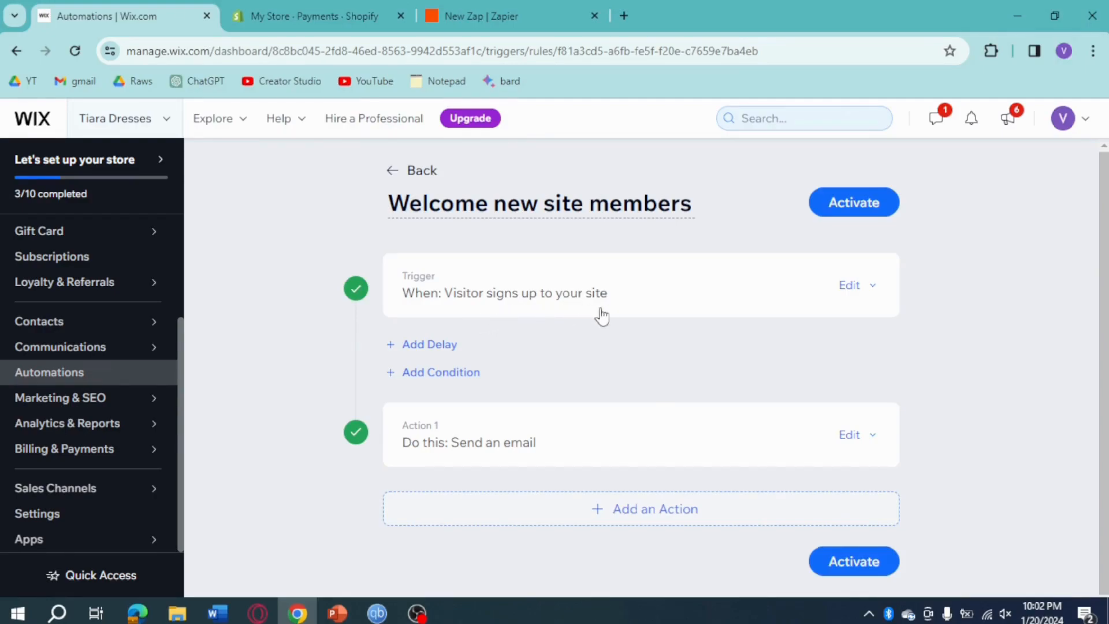
Step: Review the trigger's app, event and frequency-limit settings in the "Welcome new site members" automation
{"action": "left_click", "coordinate": [857, 291]}
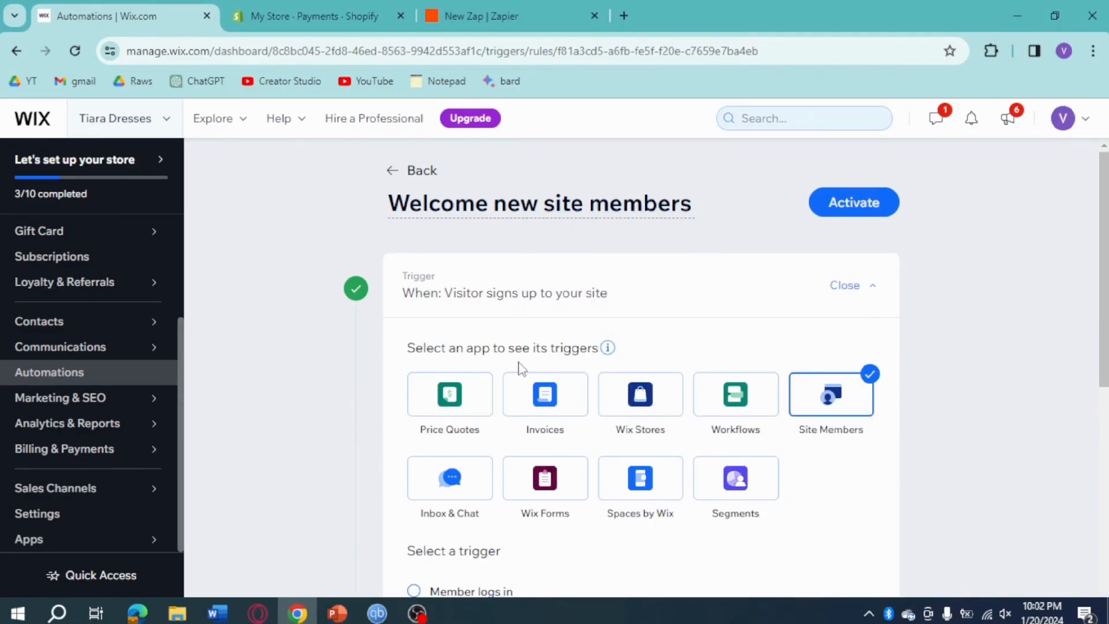
{"action": "scroll", "coordinate": [871, 461], "scroll_direction": "down", "scroll_amount": 2}
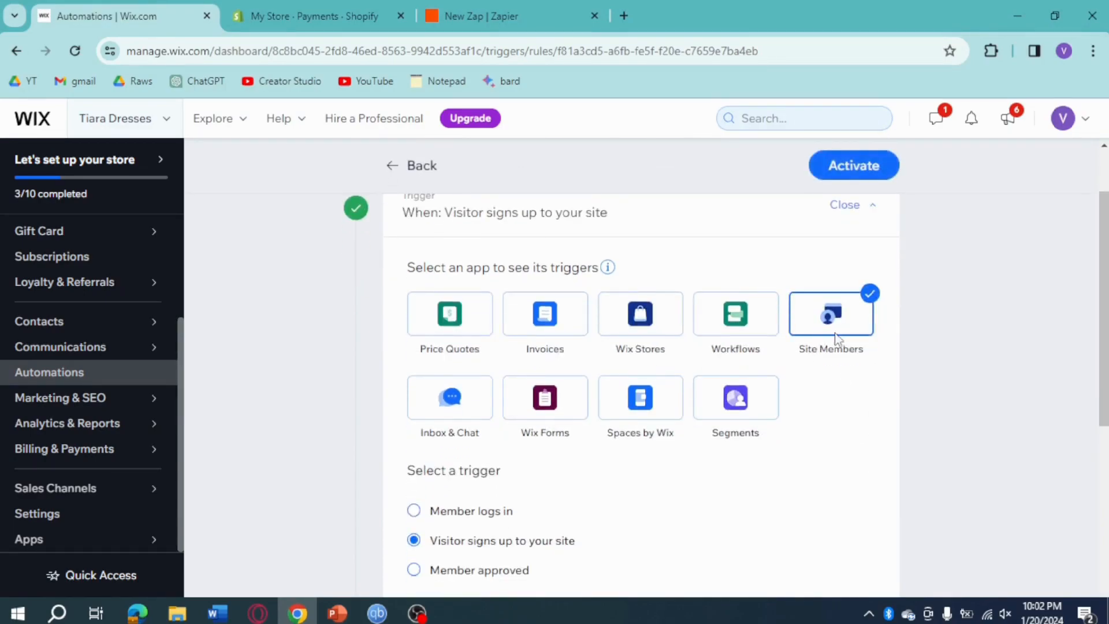
{"action": "scroll", "coordinate": [849, 400], "scroll_direction": "down", "scroll_amount": 1}
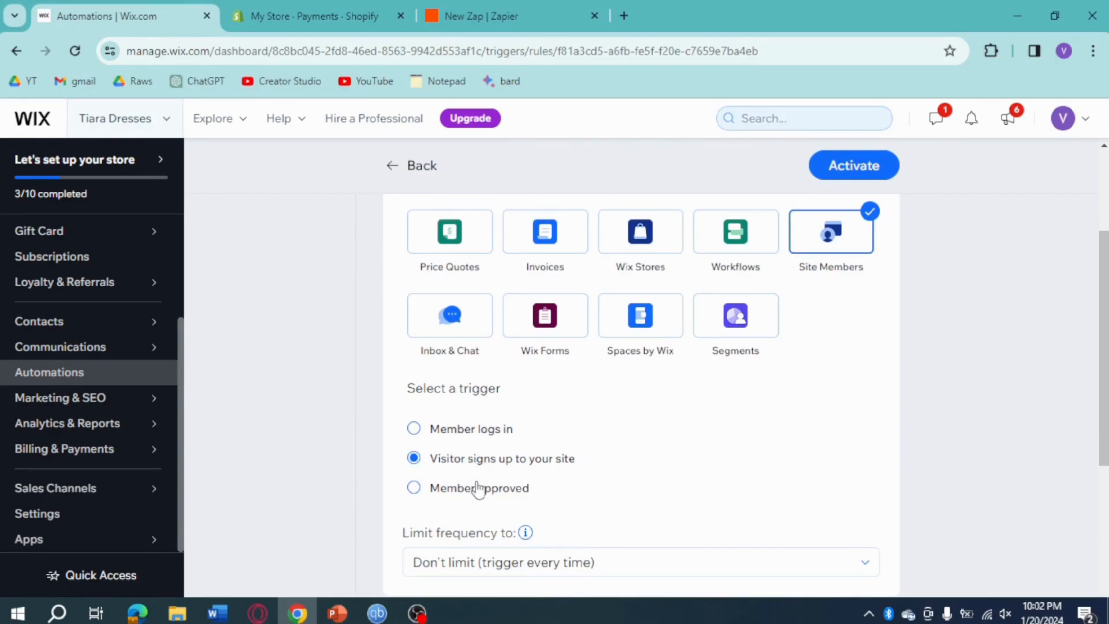
{"action": "scroll", "coordinate": [796, 489], "scroll_direction": "down", "scroll_amount": 3}
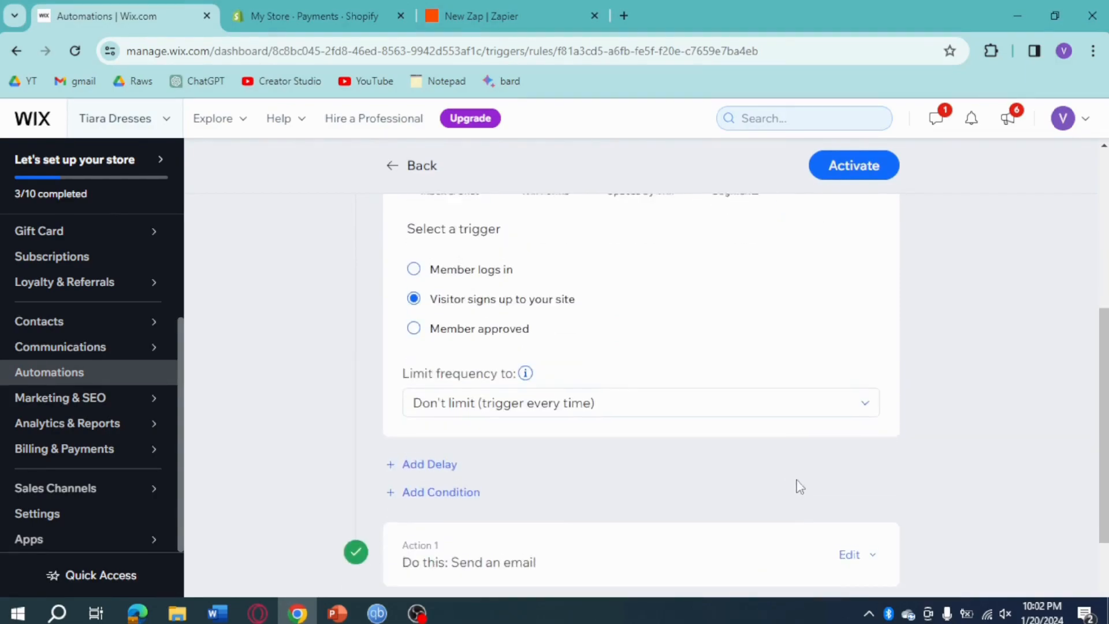
{"action": "scroll", "coordinate": [906, 307], "scroll_direction": "up", "scroll_amount": 4}
{"action": "left_click", "coordinate": [861, 214]}
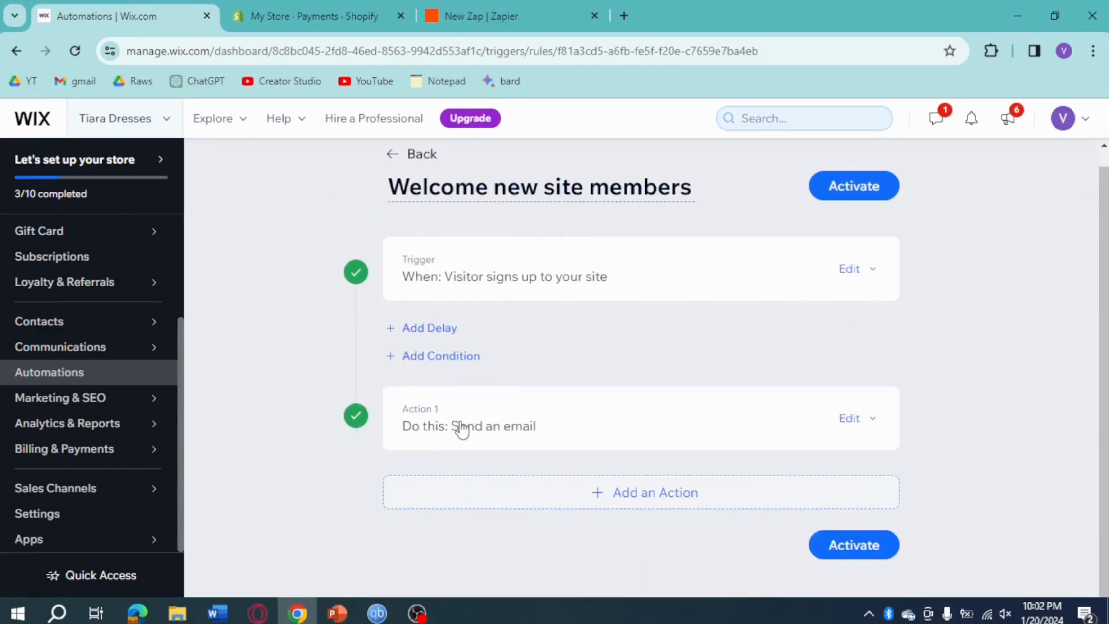
Step: Review the response options available for Action 1, "Send an email"
{"action": "left_click", "coordinate": [858, 420]}
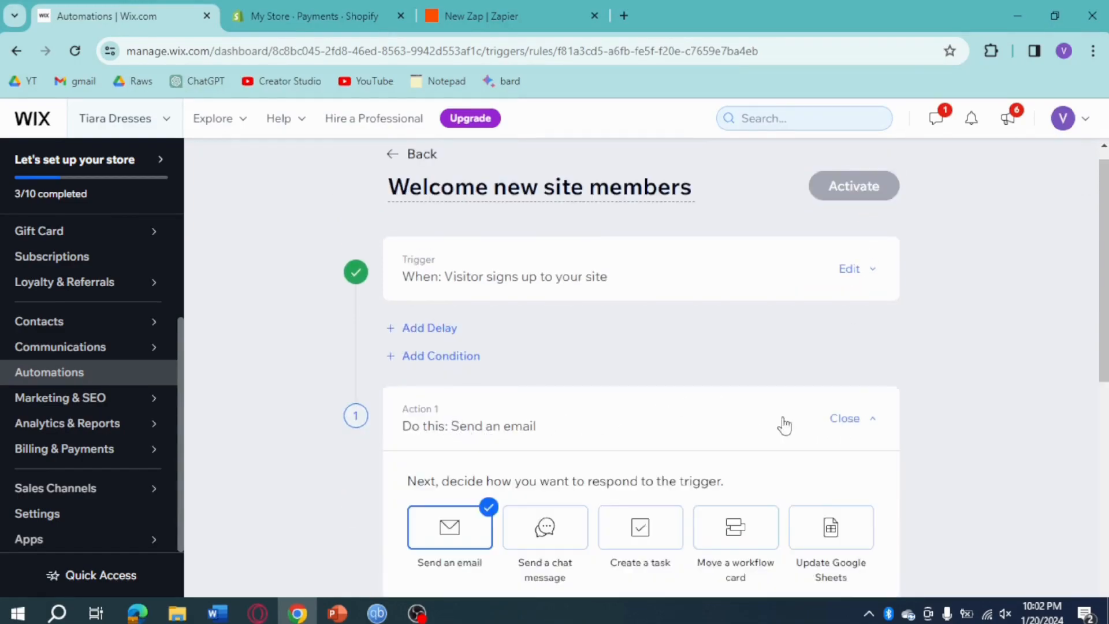
{"action": "scroll", "coordinate": [783, 423], "scroll_direction": "down", "scroll_amount": 3}
{"action": "scroll", "coordinate": [465, 383], "scroll_direction": "down", "scroll_amount": 2}
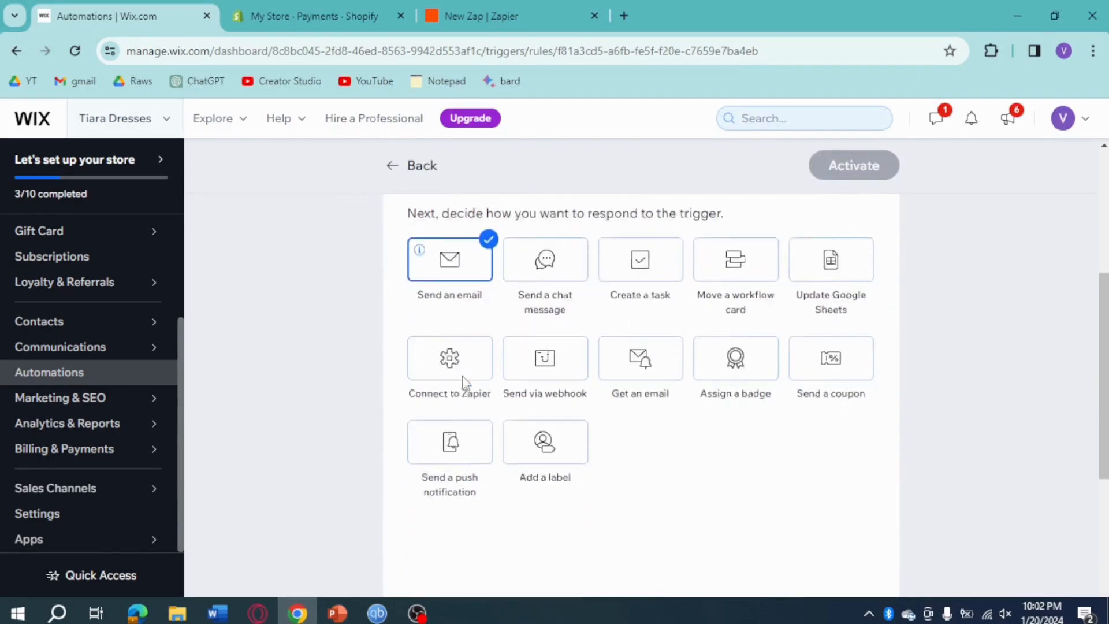
{"action": "scroll", "coordinate": [820, 431], "scroll_direction": "up", "scroll_amount": 3}
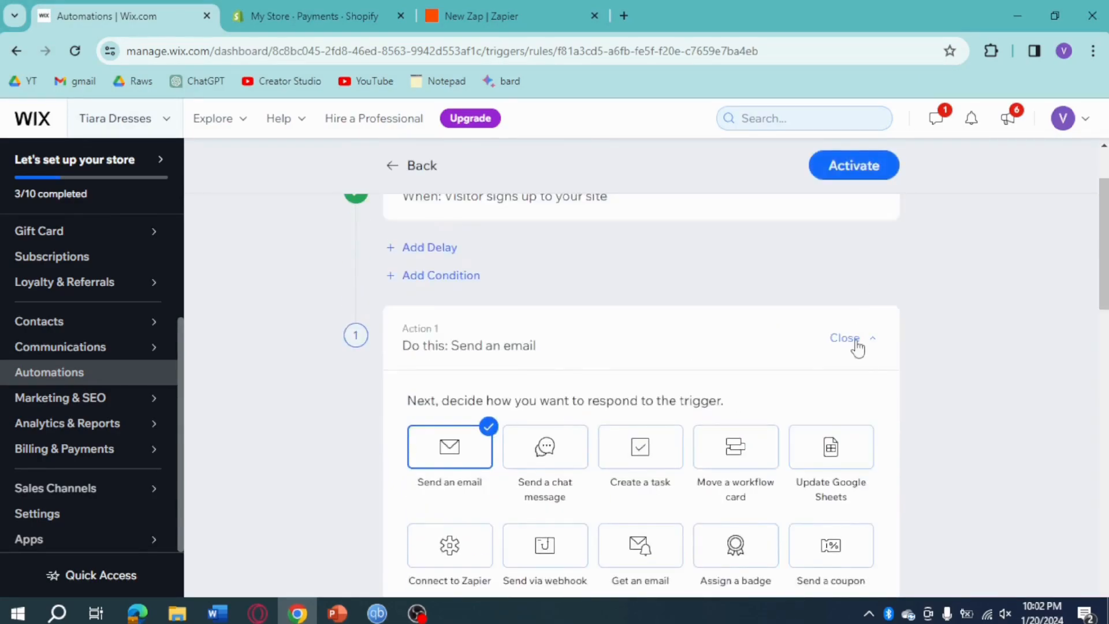
{"action": "left_click", "coordinate": [857, 341]}
Step: Try to activate the automation and reopen the "Send an email" action to check its error notice
{"action": "left_click", "coordinate": [855, 545]}
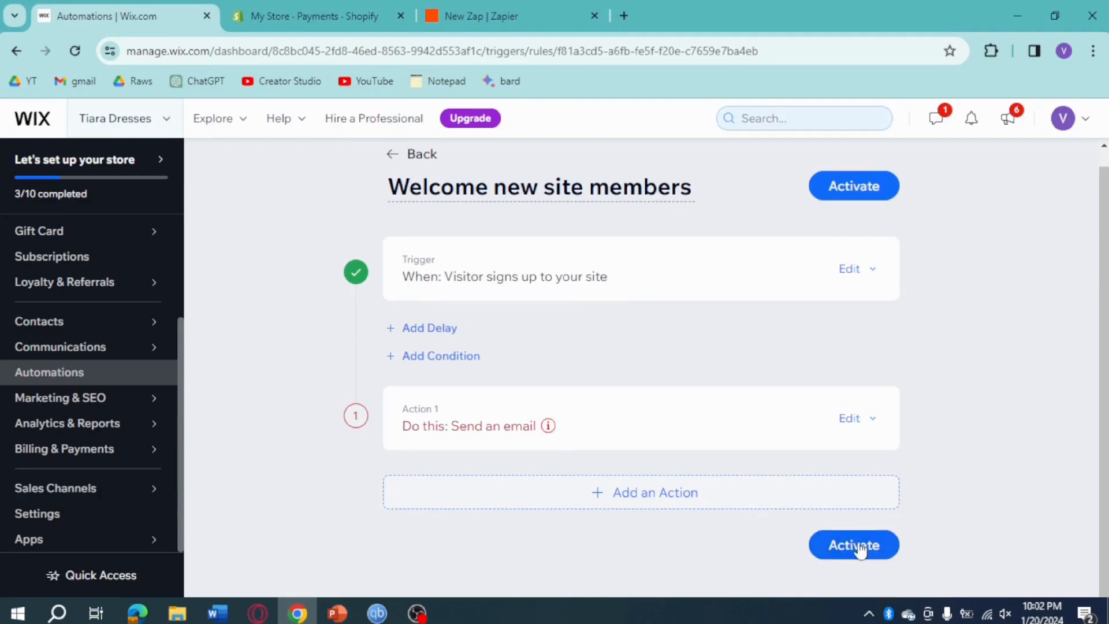
{"action": "left_click", "coordinate": [856, 422]}
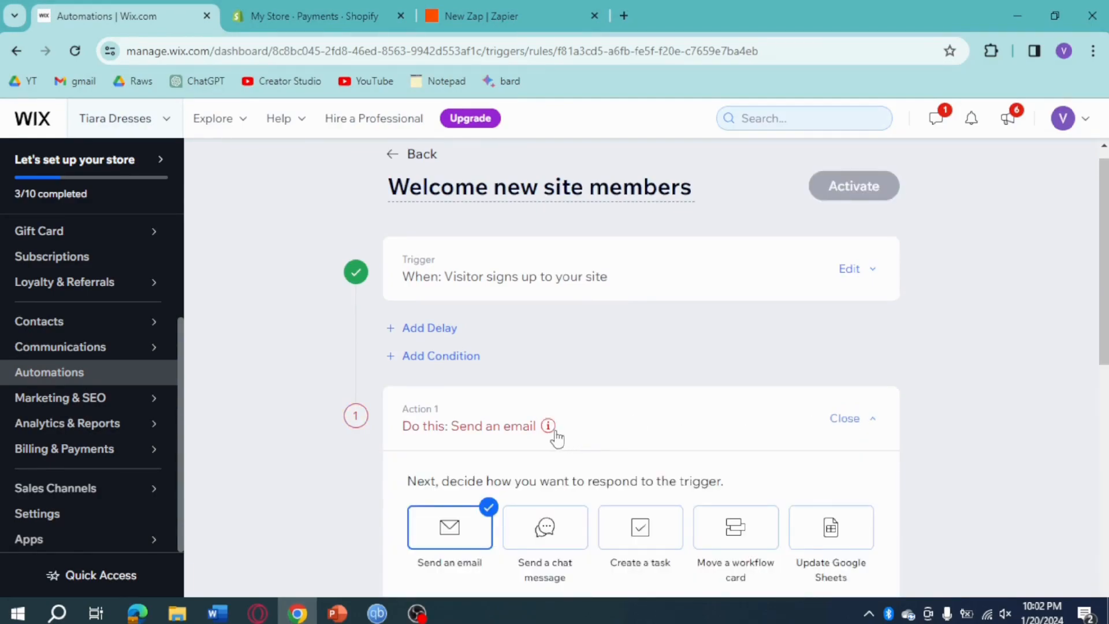
{"action": "mouse_move", "coordinate": [547, 434]}
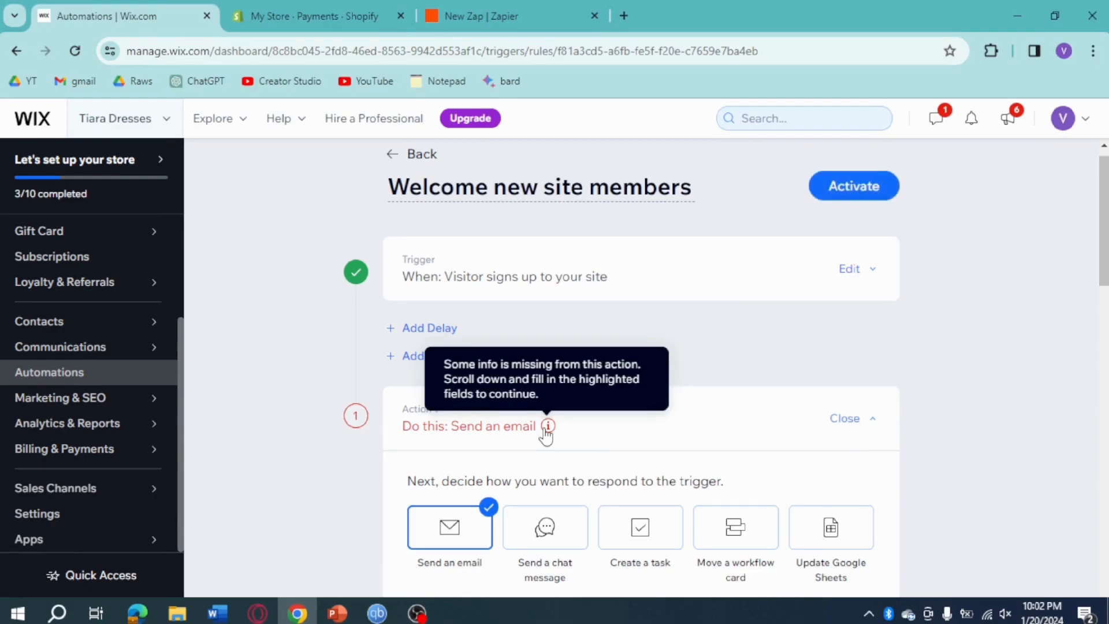
Step: Set the email notification topic of the Promotional email type to Announcements
{"action": "scroll", "coordinate": [545, 434], "scroll_direction": "down", "scroll_amount": 3}
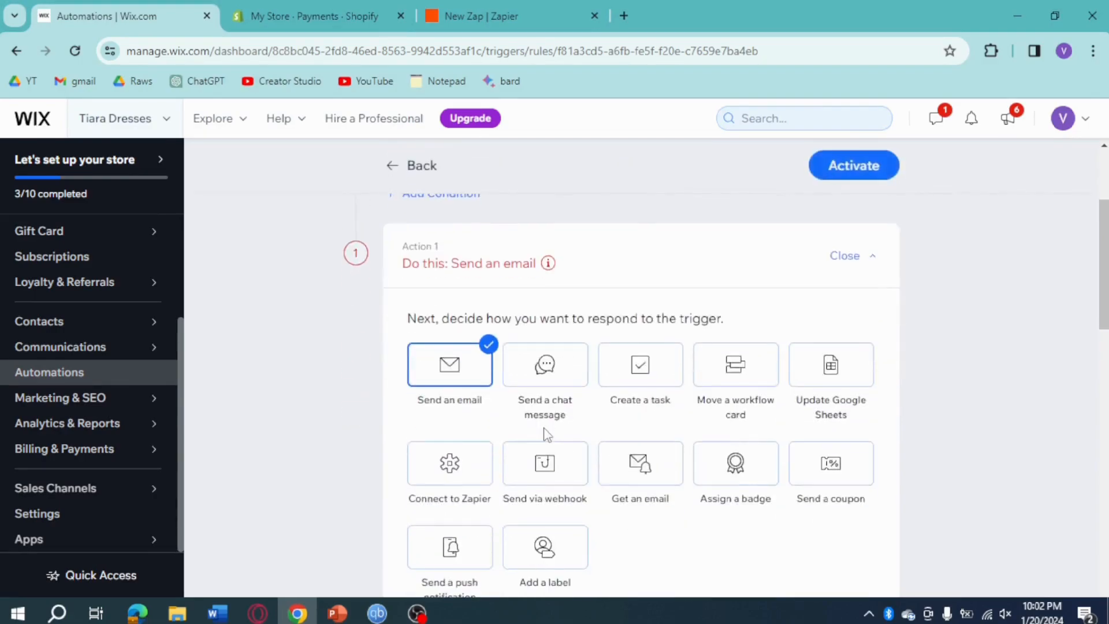
{"action": "scroll", "coordinate": [485, 384], "scroll_direction": "down", "scroll_amount": 6}
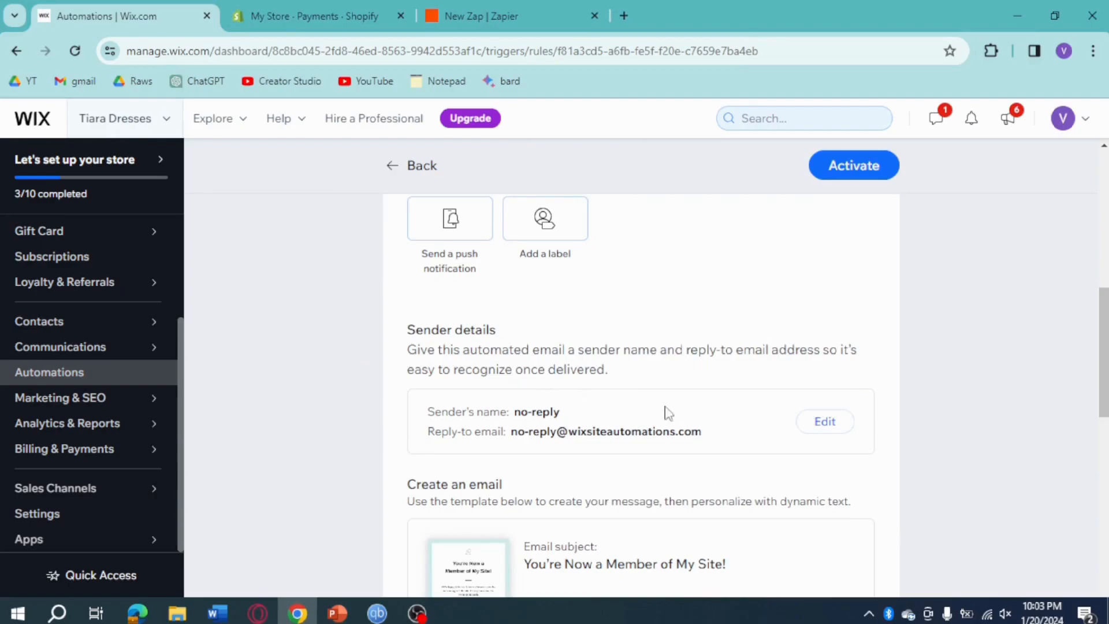
{"action": "scroll", "coordinate": [613, 413], "scroll_direction": "down", "scroll_amount": 3}
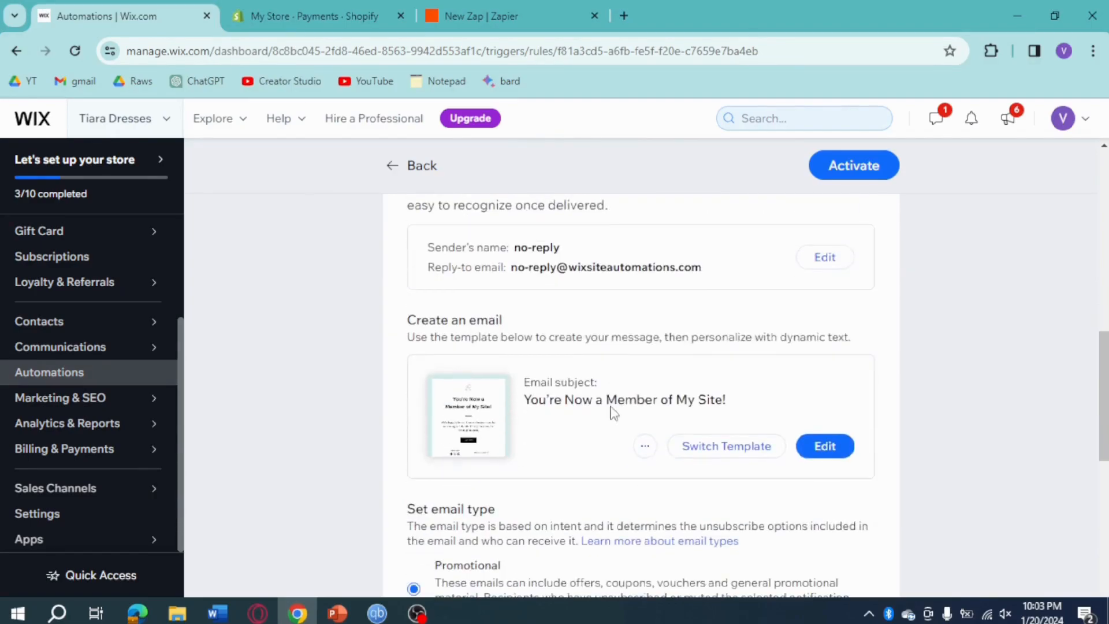
{"action": "scroll", "coordinate": [765, 428], "scroll_direction": "down", "scroll_amount": 4}
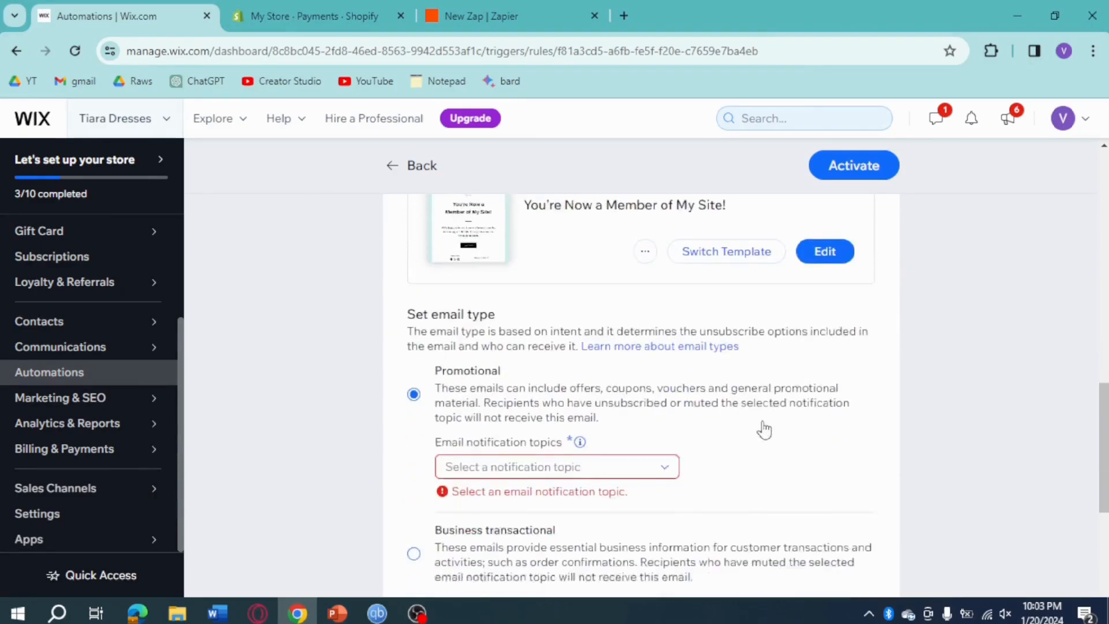
{"action": "left_click", "coordinate": [662, 416]}
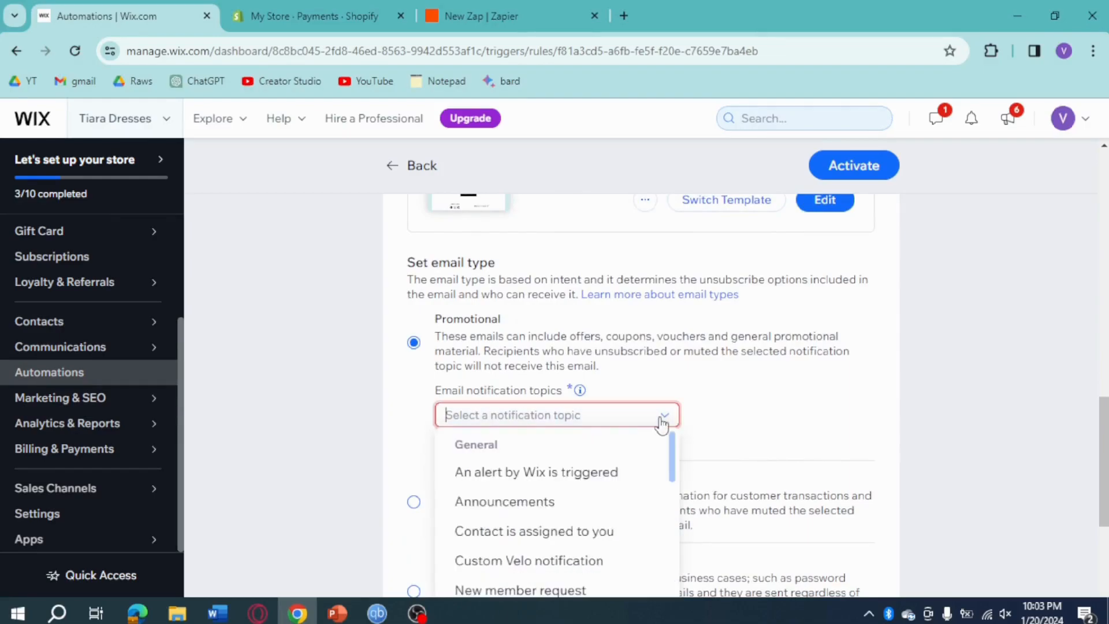
{"action": "scroll", "coordinate": [708, 431], "scroll_direction": "down", "scroll_amount": 2}
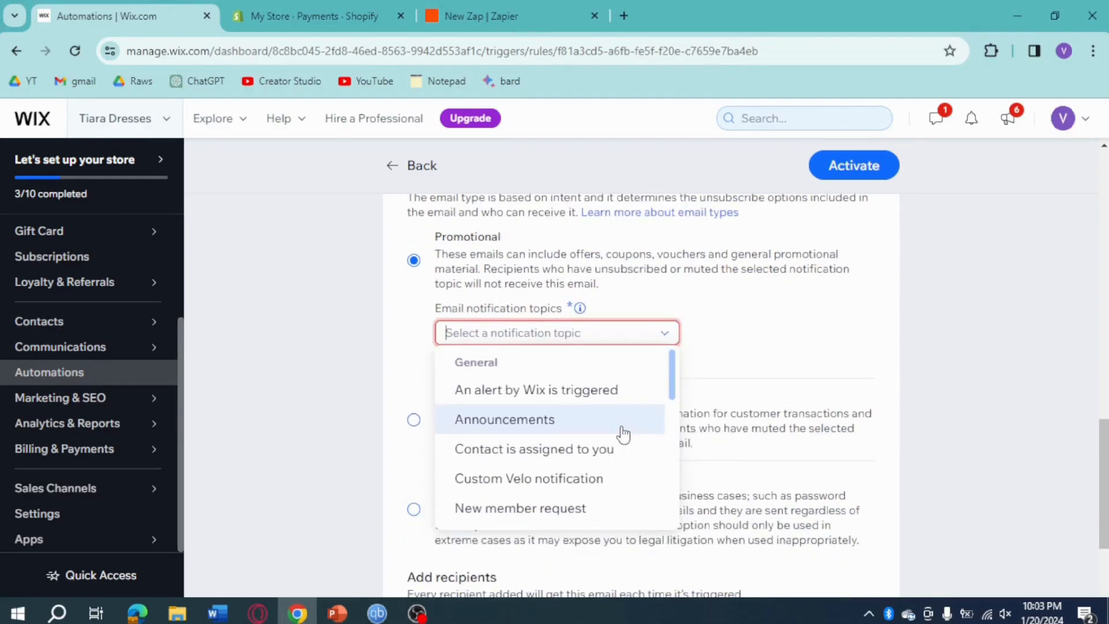
{"action": "left_click", "coordinate": [617, 433]}
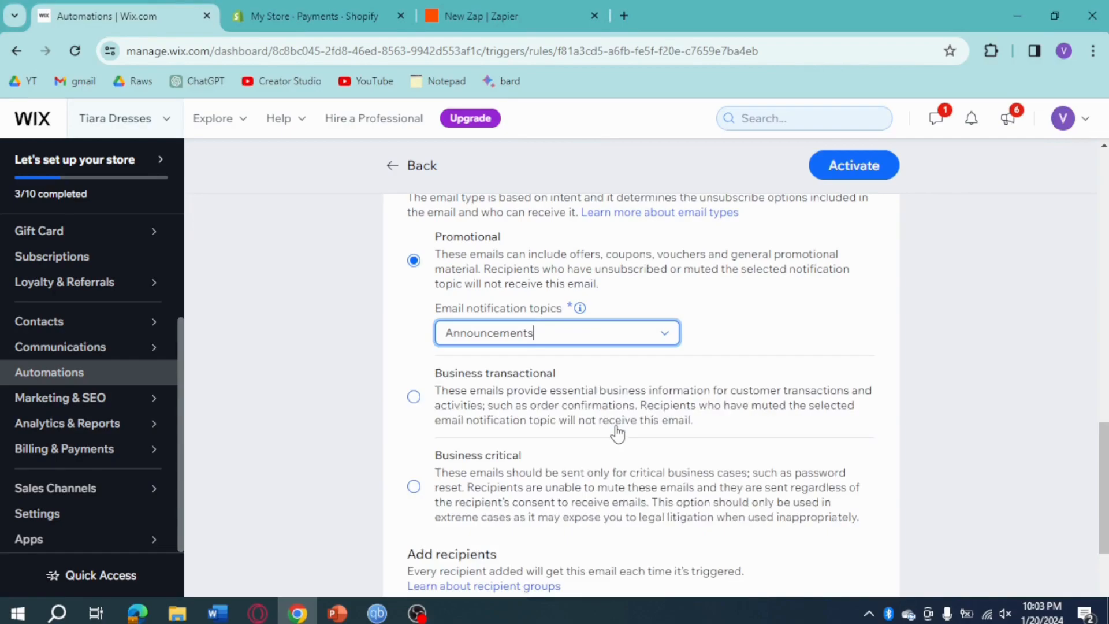
Step: Activate the "Welcome new site members" automation with Trigger Audience as its recipients
{"action": "scroll", "coordinate": [616, 428], "scroll_direction": "down", "scroll_amount": 4}
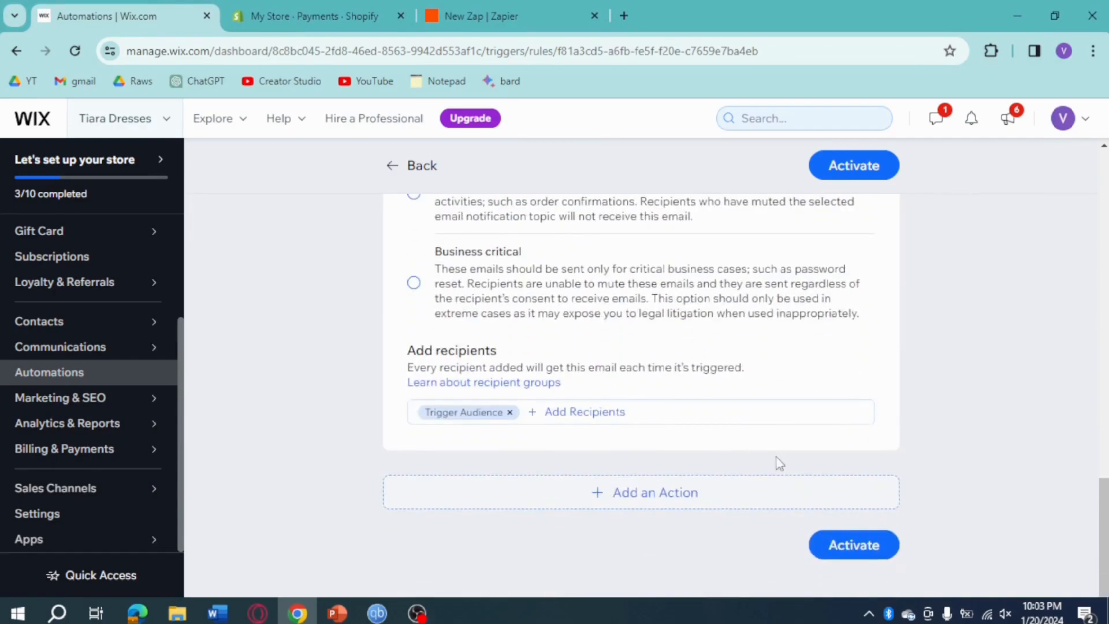
{"action": "left_click", "coordinate": [848, 541]}
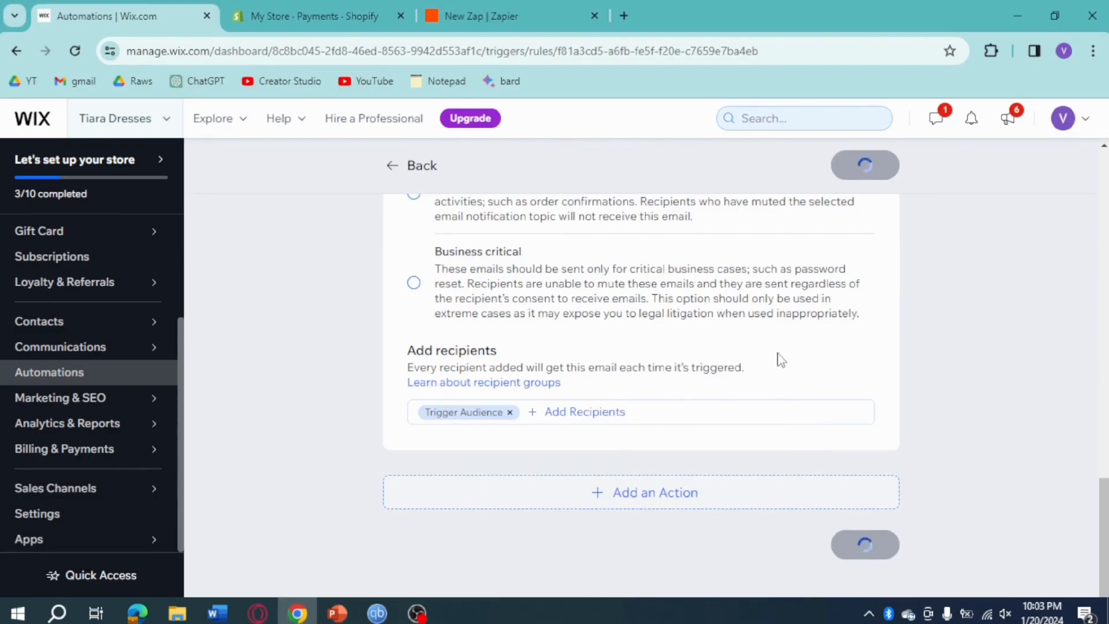
{"action": "scroll", "coordinate": [781, 360], "scroll_direction": "up", "scroll_amount": 5}
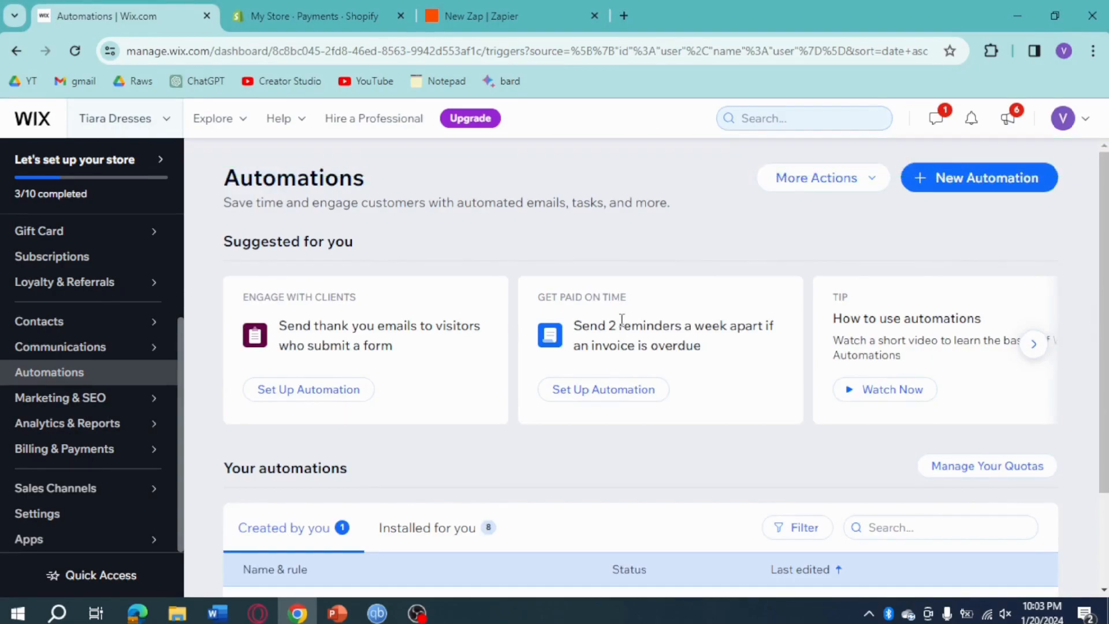
Step: Switch to Zapier and choose Wix as the trigger app of the new Zap by searching for "wix"
{"action": "left_click", "coordinate": [511, 8]}
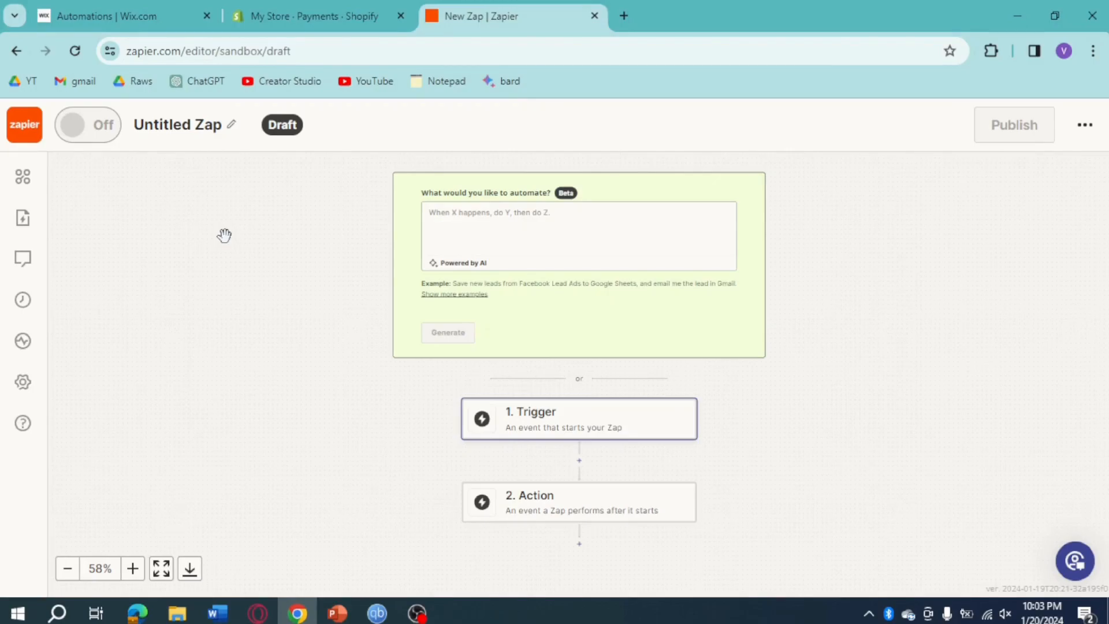
{"action": "left_click", "coordinate": [556, 429]}
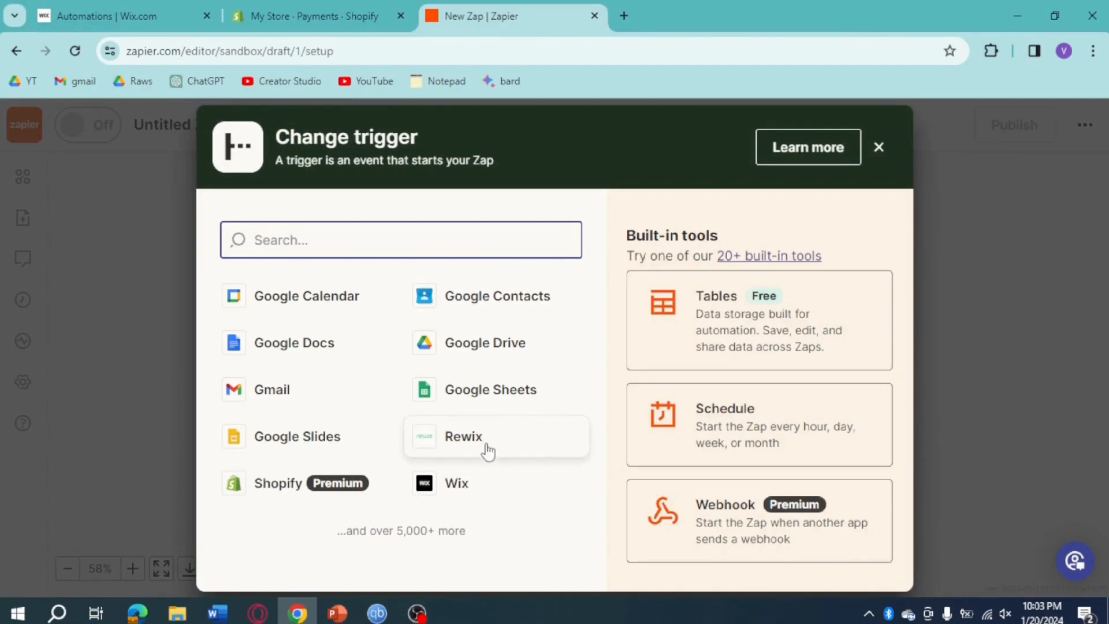
{"action": "type", "text": "wix aut"}
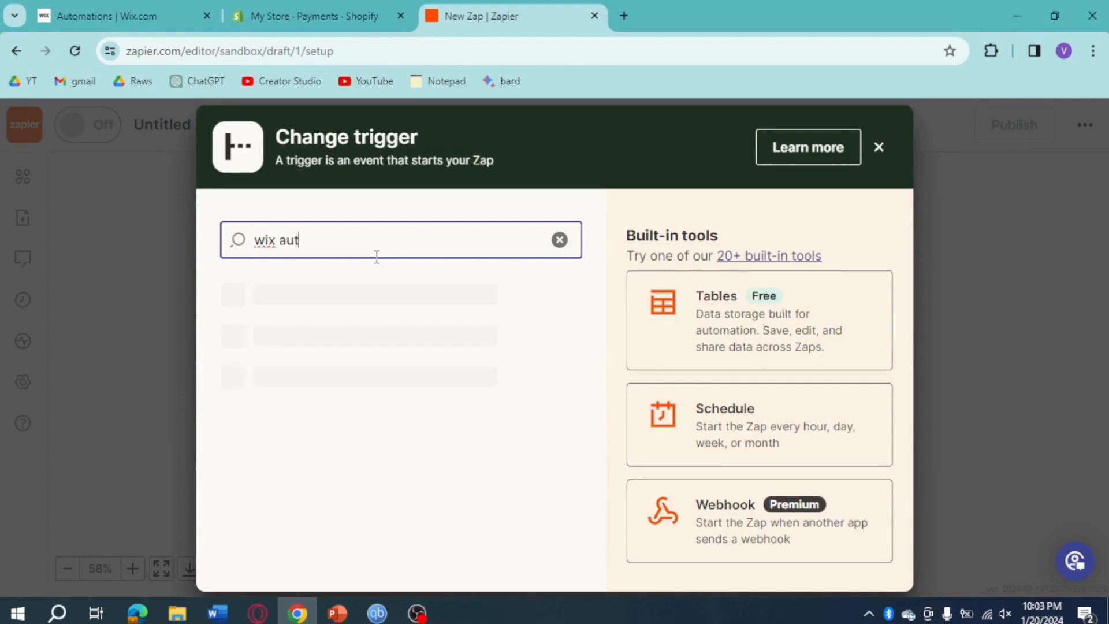
{"action": "key", "text": "BackSpace"}
{"action": "key", "text": "BackSpace"}
{"action": "key", "text": "BackSpace"}
{"action": "key", "text": "BackSpace"}
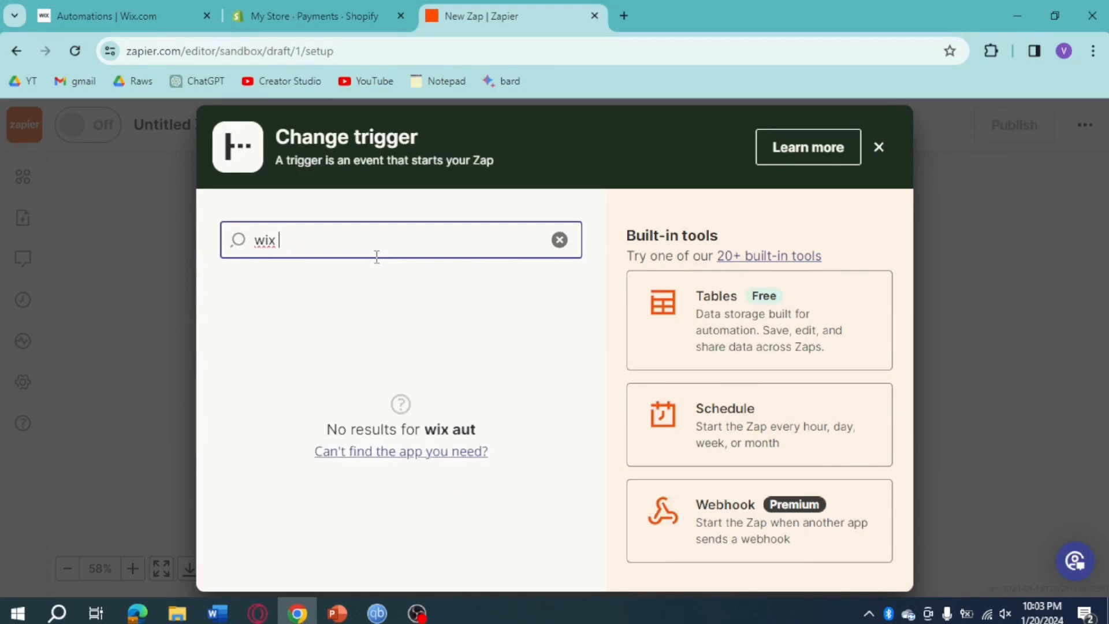
{"action": "left_click", "coordinate": [302, 317]}
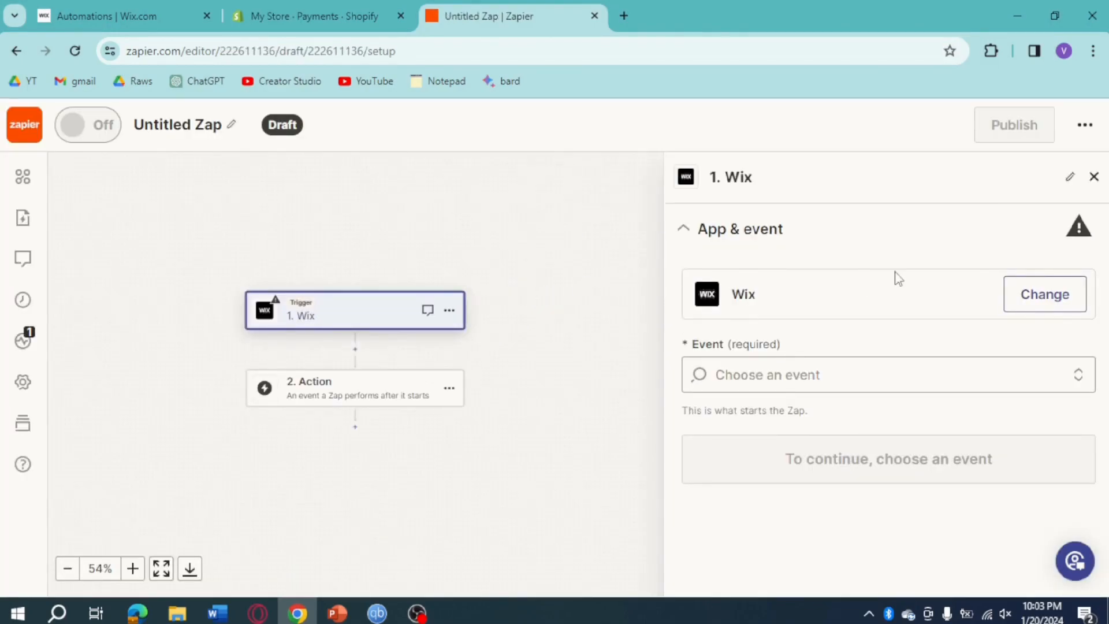
Step: Set the Wix trigger event to Wix Custom Triggers and continue to the account setup
{"action": "left_click", "coordinate": [943, 377]}
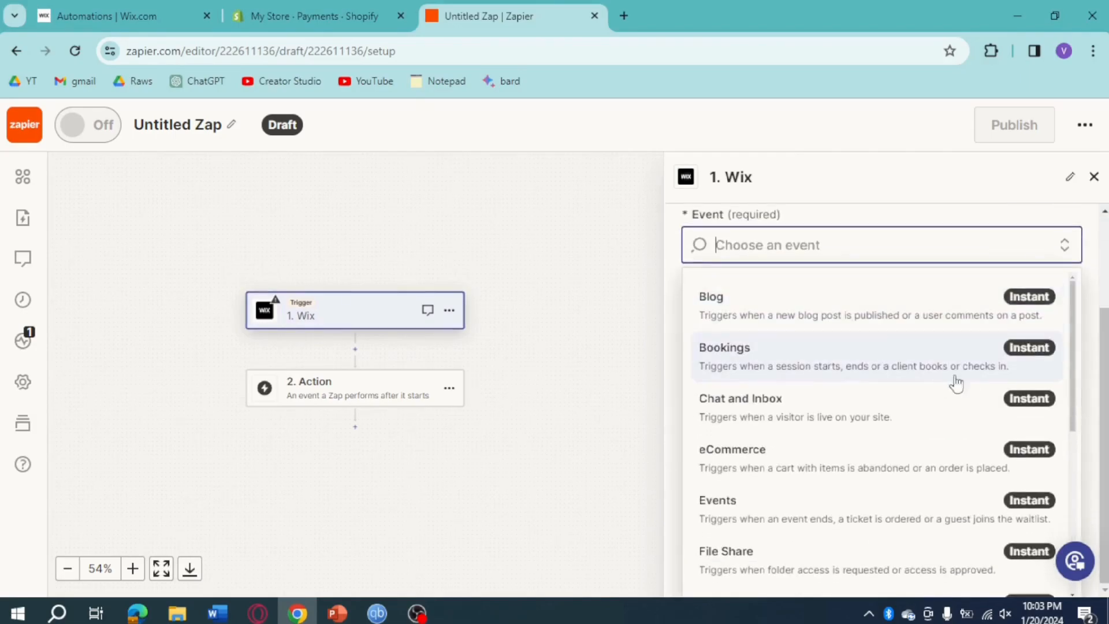
{"action": "scroll", "coordinate": [852, 356], "scroll_direction": "down", "scroll_amount": 4}
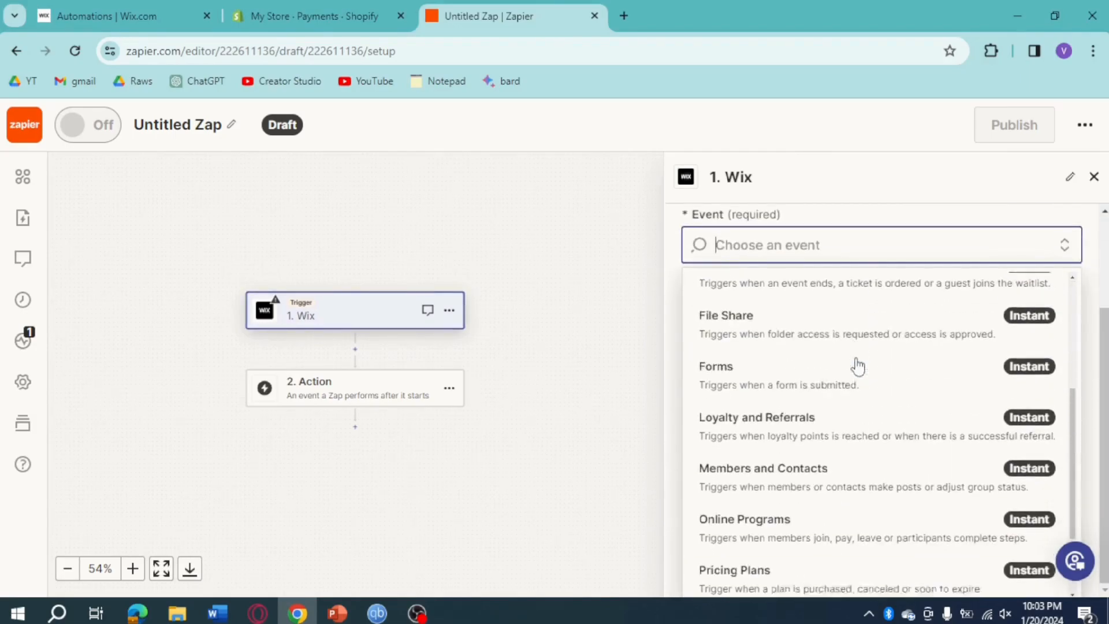
{"action": "scroll", "coordinate": [847, 426], "scroll_direction": "down", "scroll_amount": 2}
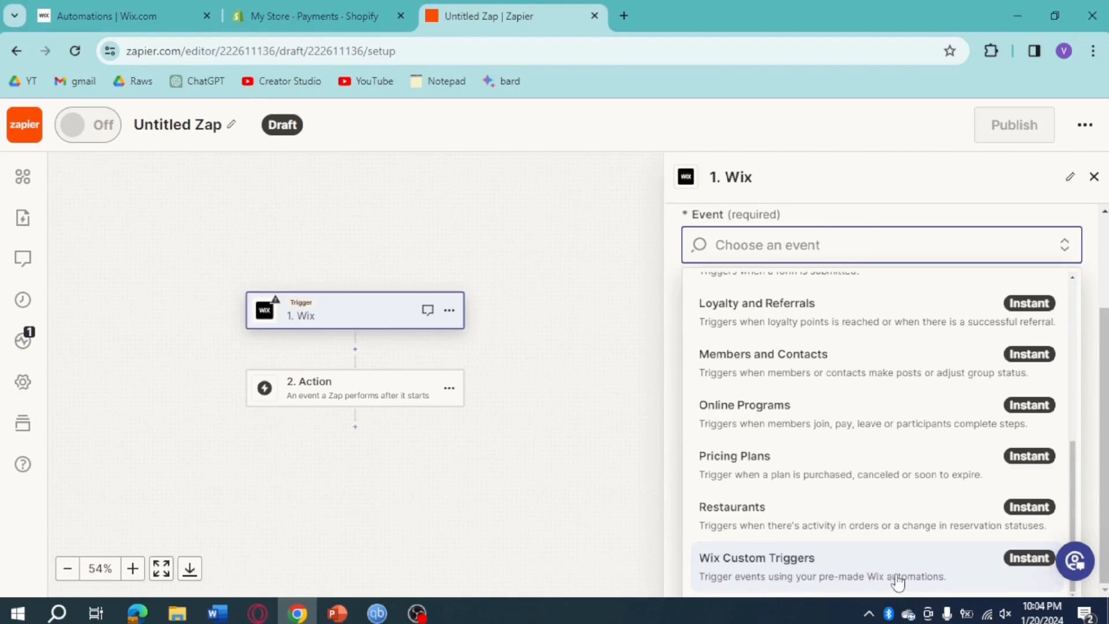
{"action": "left_click", "coordinate": [850, 580]}
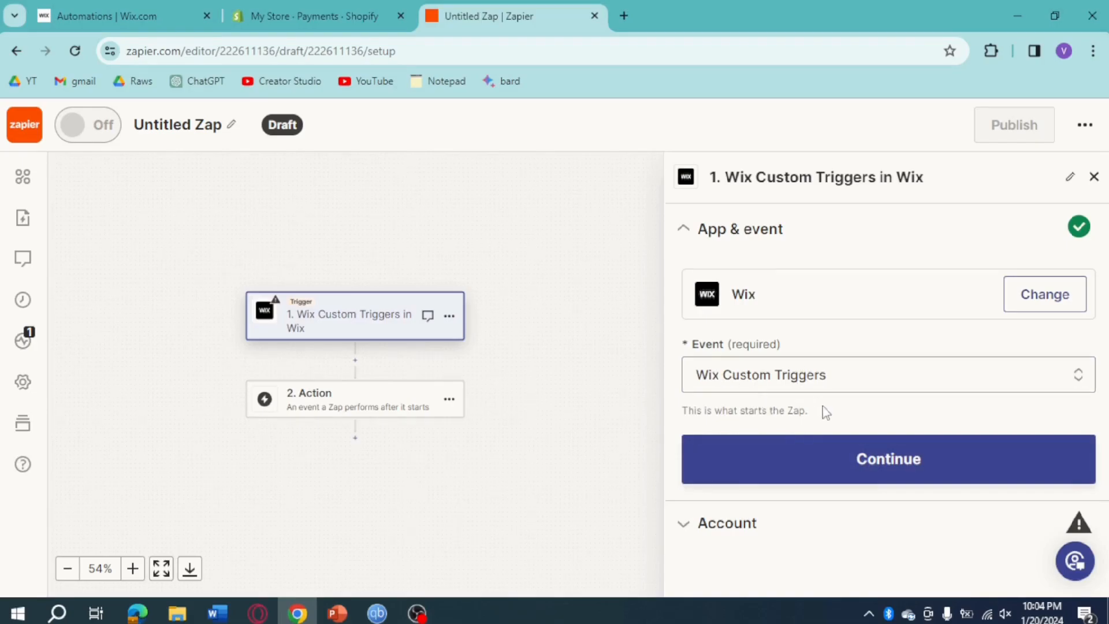
{"action": "left_click", "coordinate": [865, 458]}
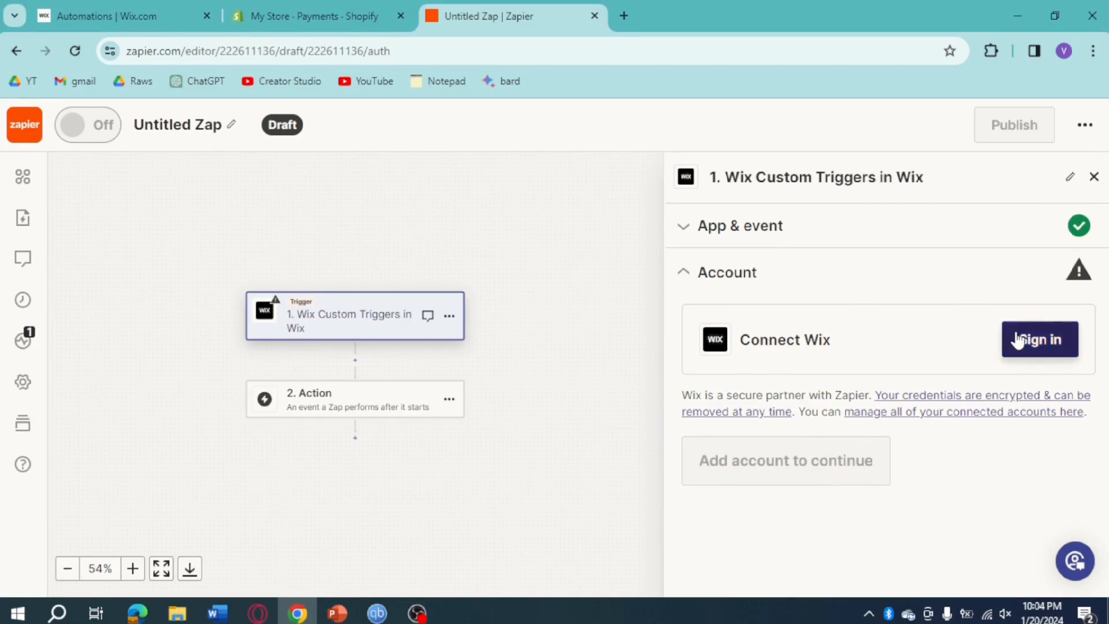
Step: Connect Wix to the trigger by installing Zapier on the Tiara Dresses site, and continue with that account
{"action": "left_click", "coordinate": [1038, 345]}
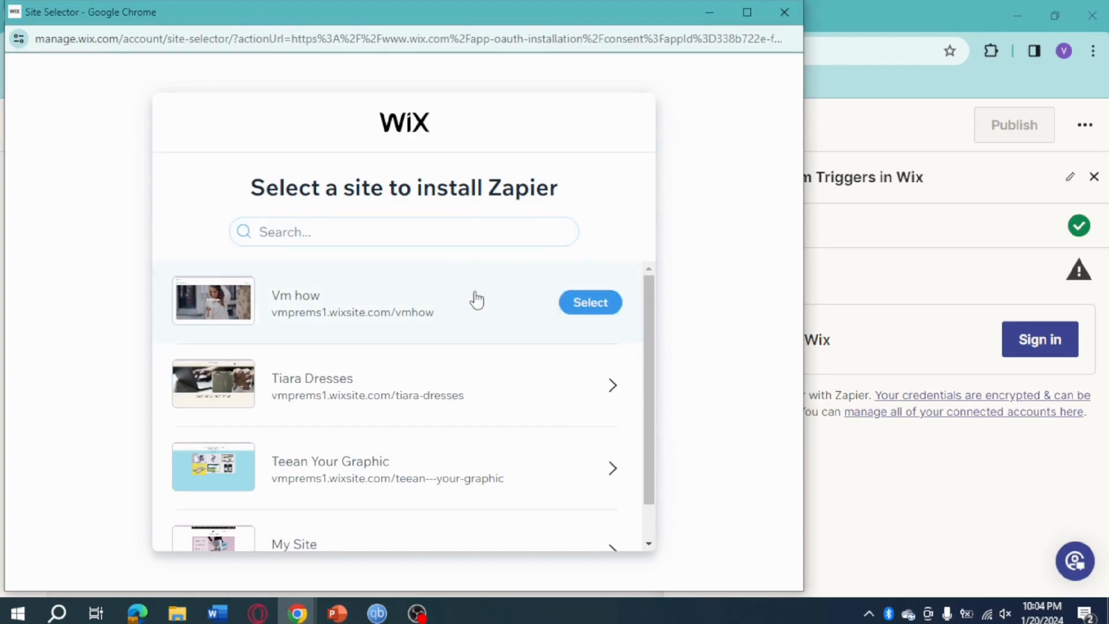
{"action": "mouse_move", "coordinate": [535, 390]}
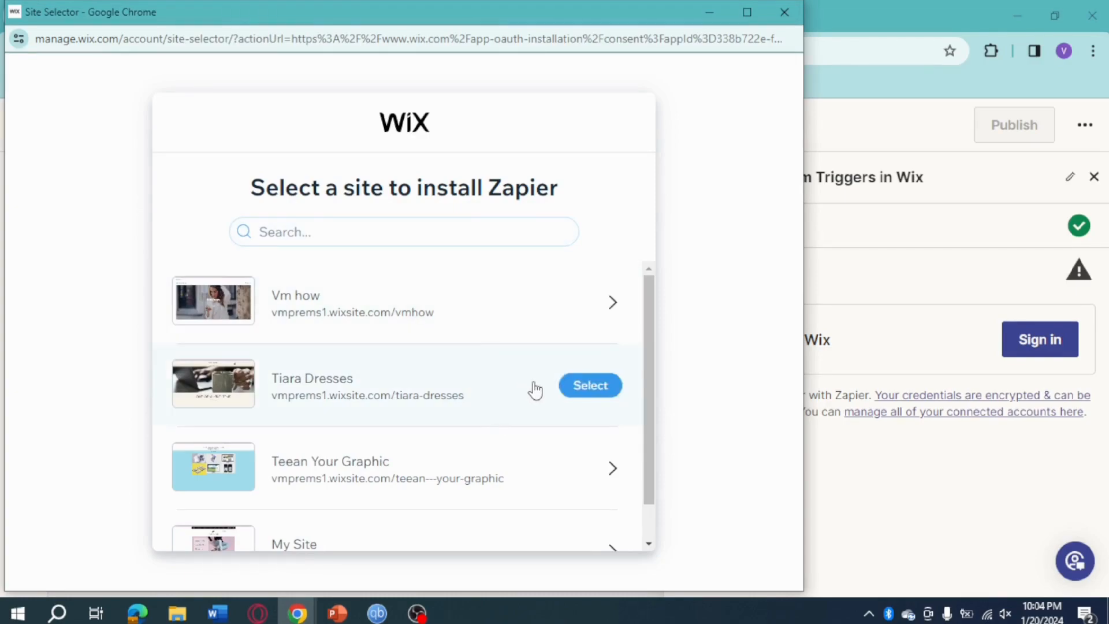
{"action": "left_click", "coordinate": [594, 387]}
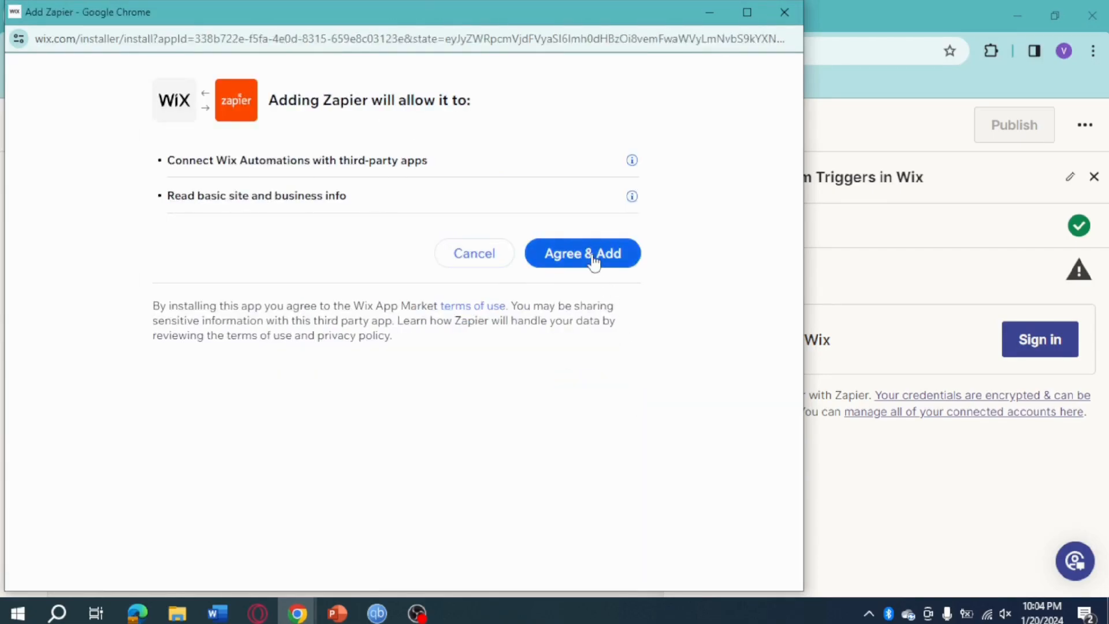
{"action": "left_click", "coordinate": [594, 258]}
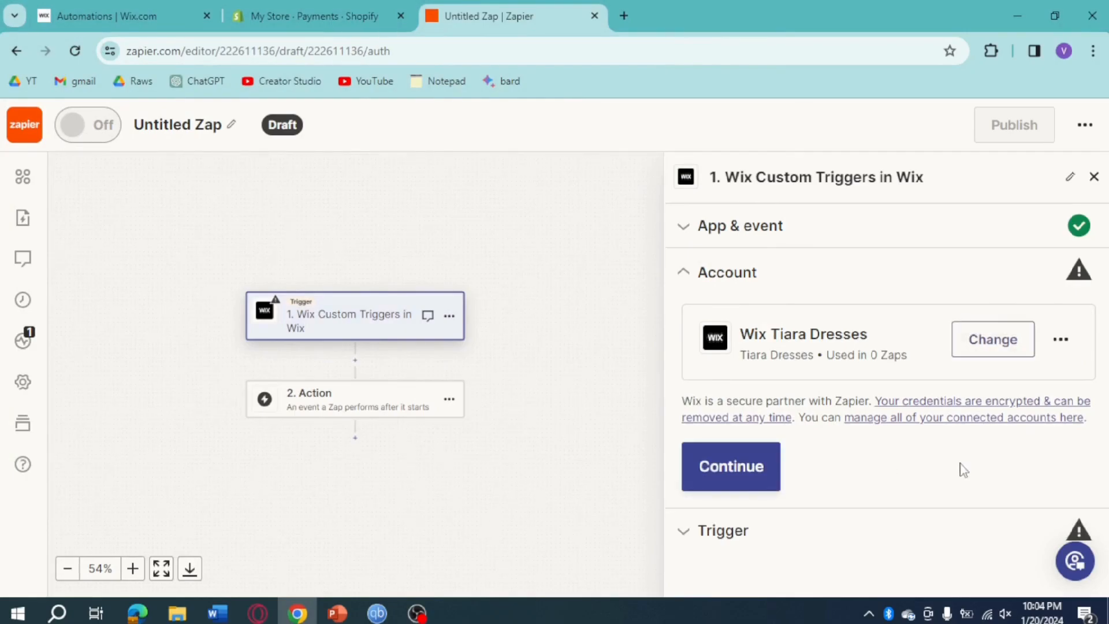
{"action": "left_click", "coordinate": [771, 478]}
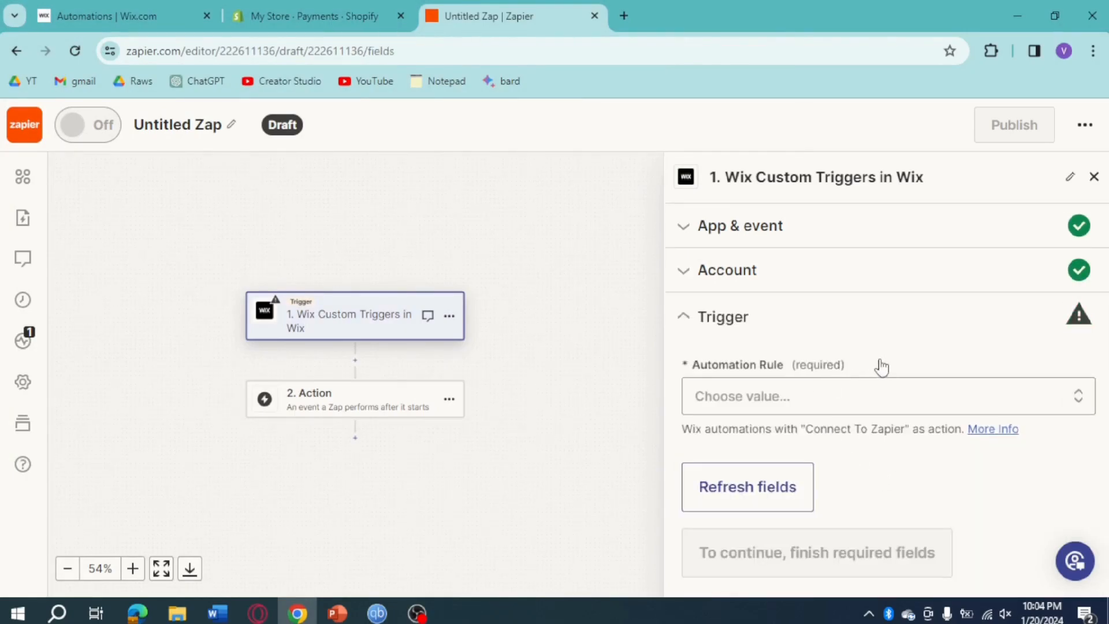
Step: Search the Automation Rule choices for "ema", check the custom choices, and refresh the trigger fields
{"action": "left_click", "coordinate": [869, 404]}
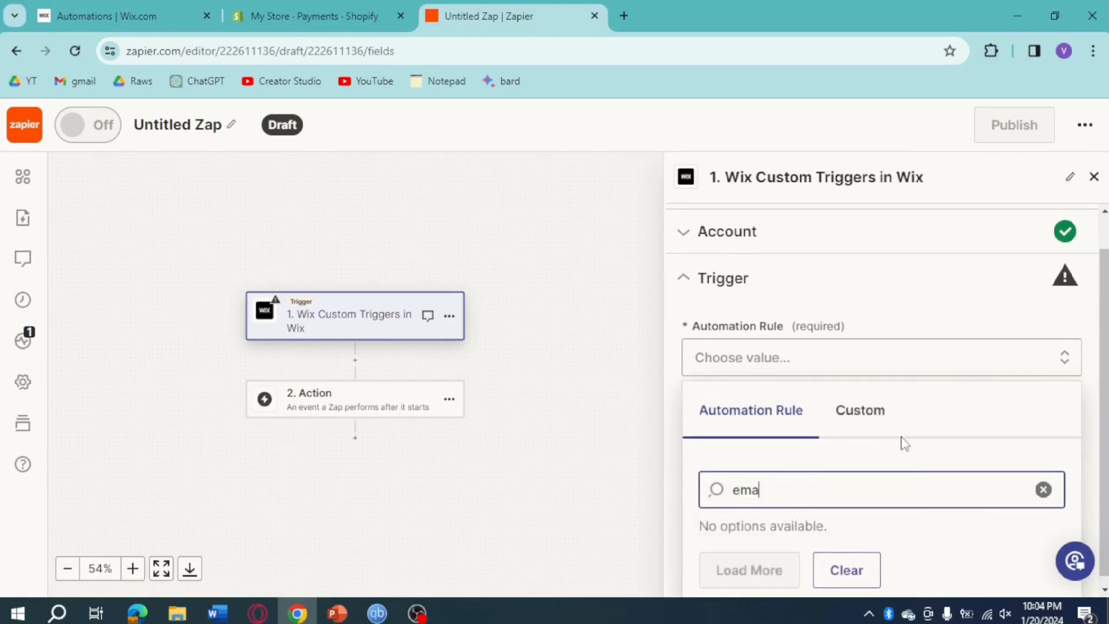
{"action": "key", "text": "Return"}
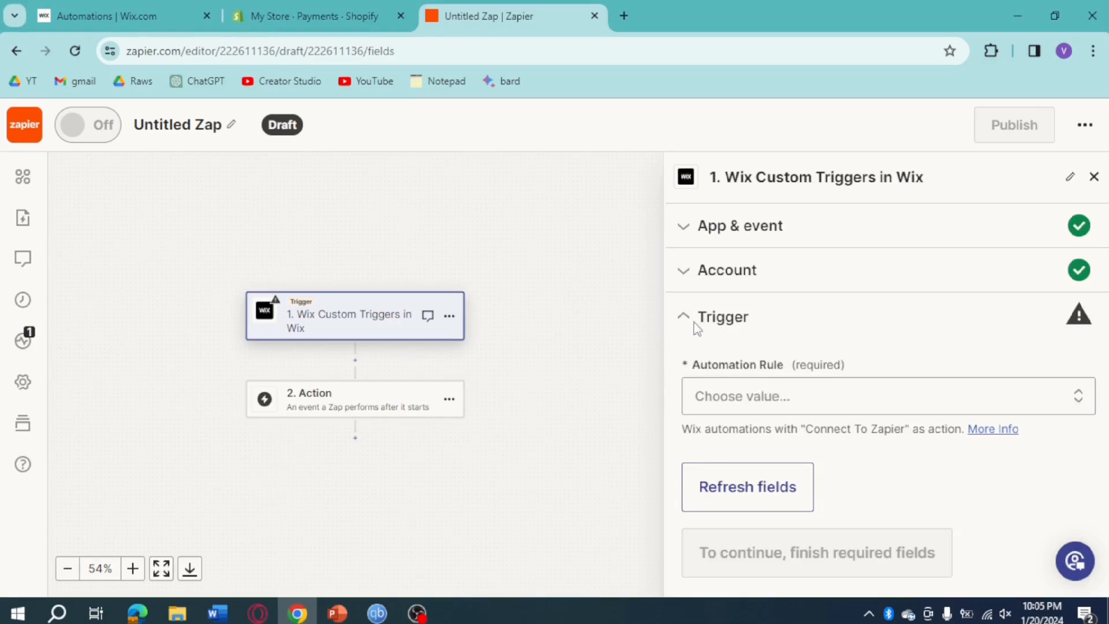
{"action": "left_click", "coordinate": [816, 411]}
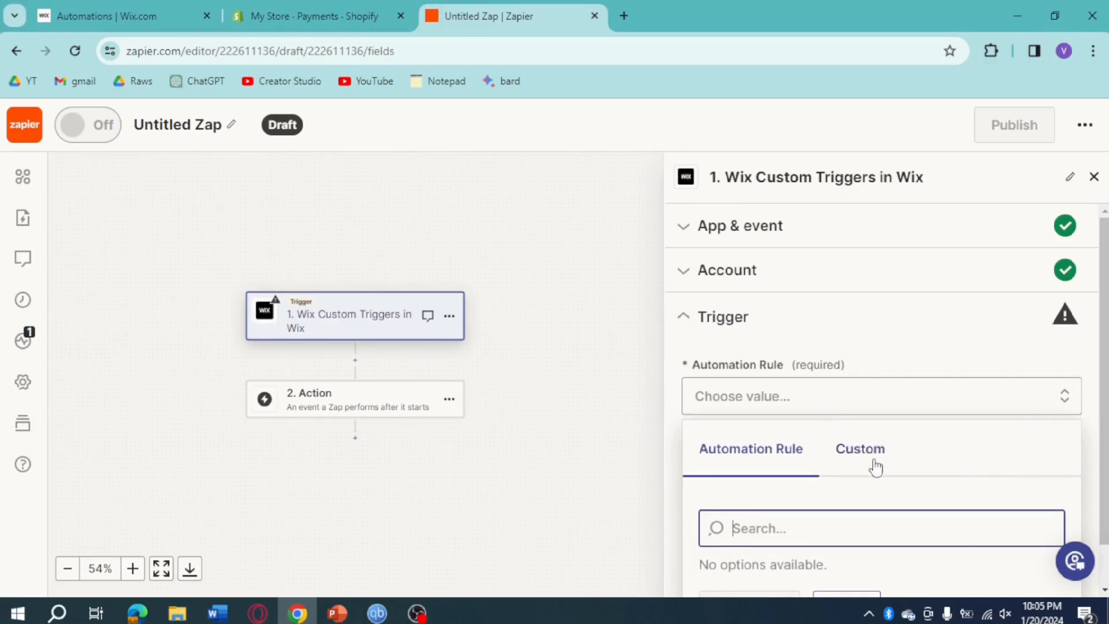
{"action": "scroll", "coordinate": [848, 480], "scroll_direction": "down", "scroll_amount": 1}
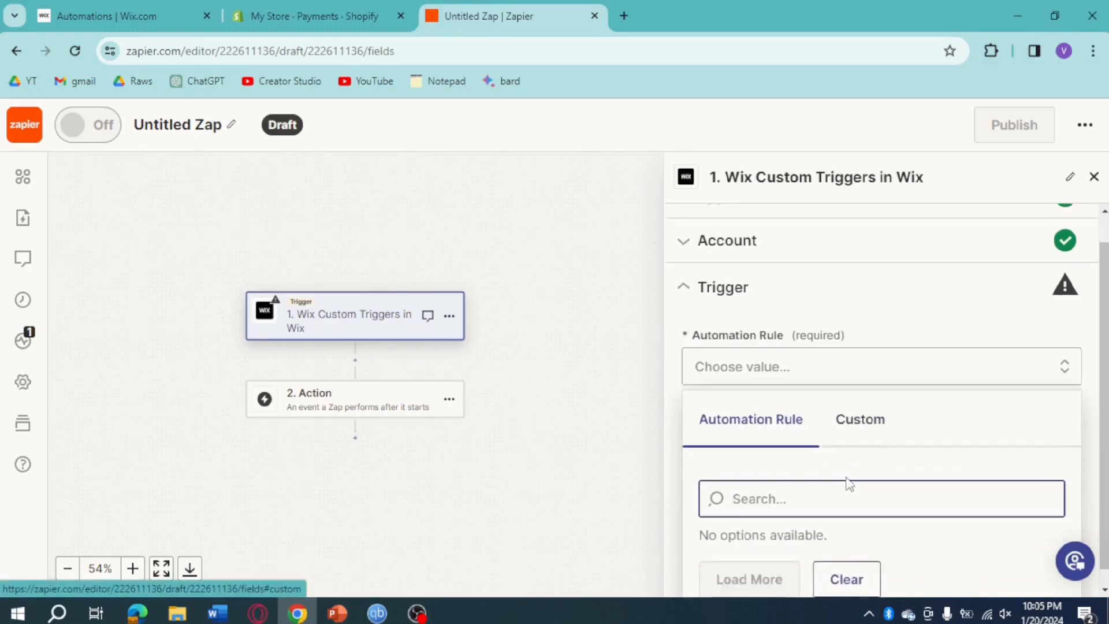
{"action": "left_click", "coordinate": [873, 407]}
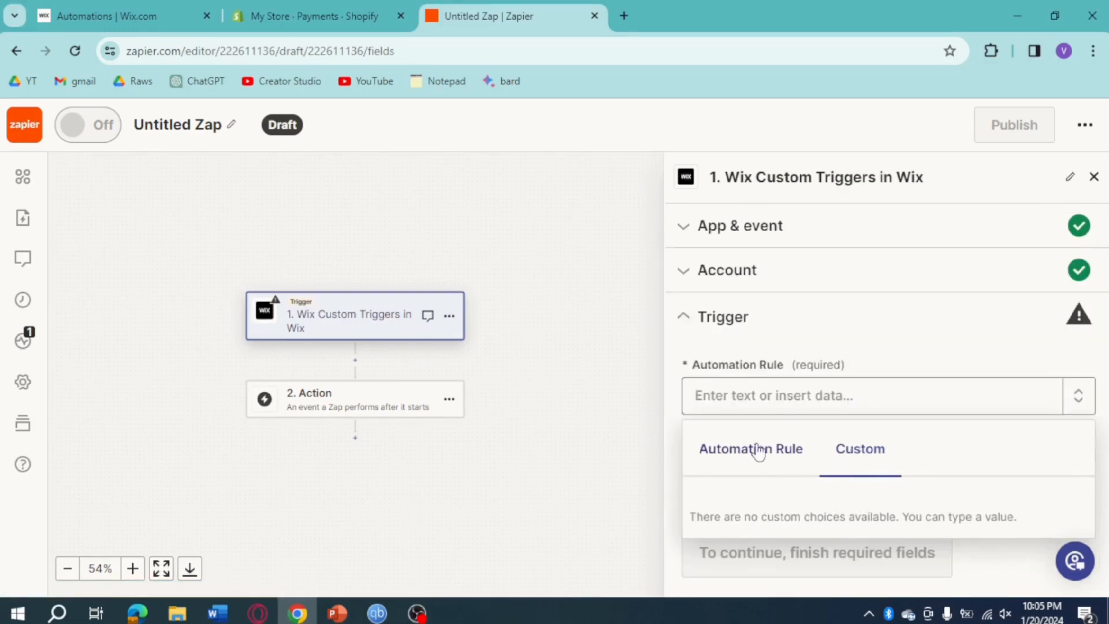
{"action": "left_click", "coordinate": [805, 392]}
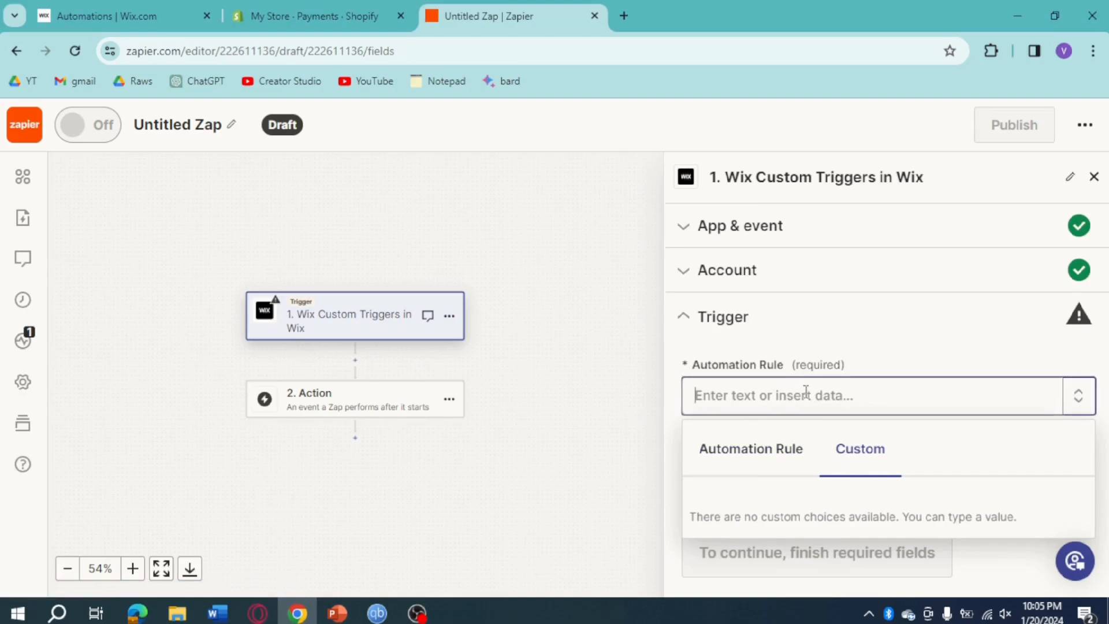
{"action": "left_click", "coordinate": [699, 314]}
{"action": "left_click", "coordinate": [773, 490]}
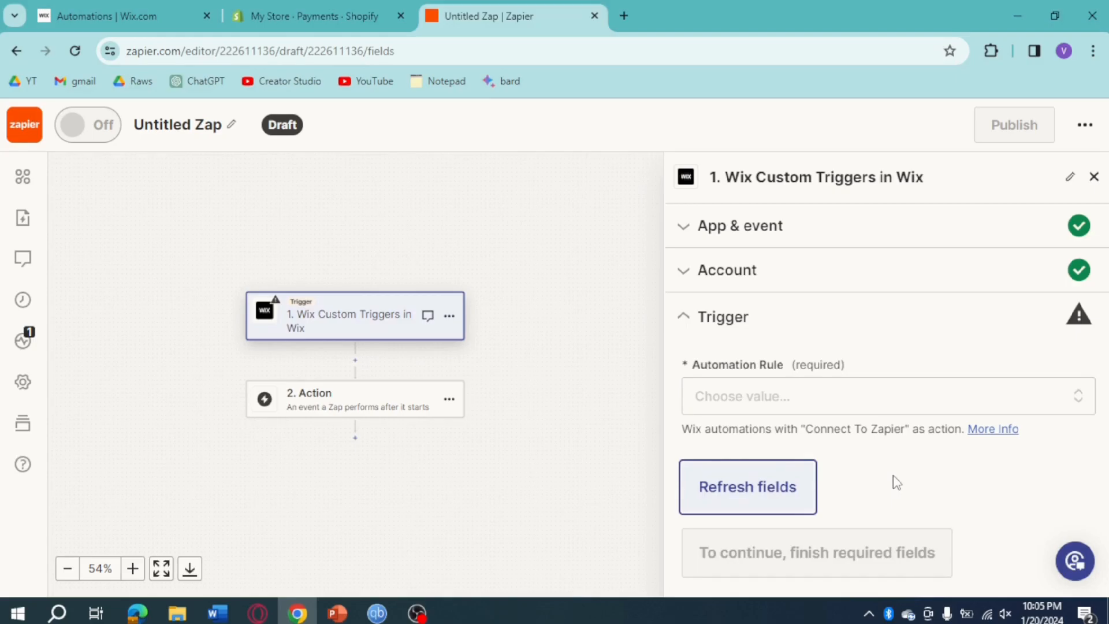
Step: Set the Zap's action step to Shopify with the Create Order event
{"action": "left_click", "coordinate": [347, 405]}
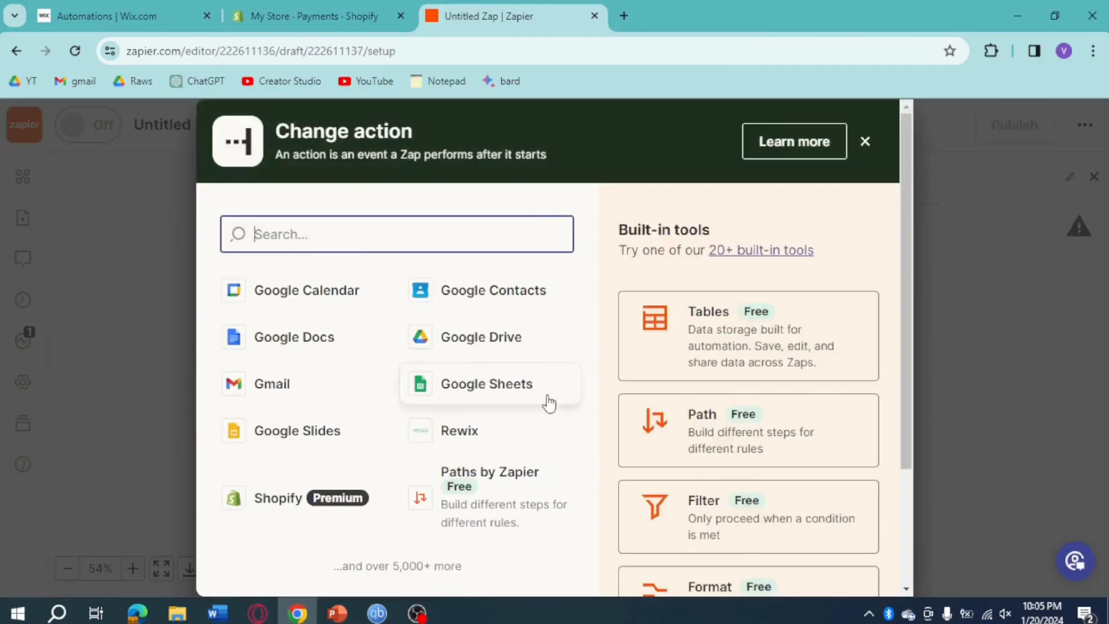
{"action": "left_click", "coordinate": [267, 500]}
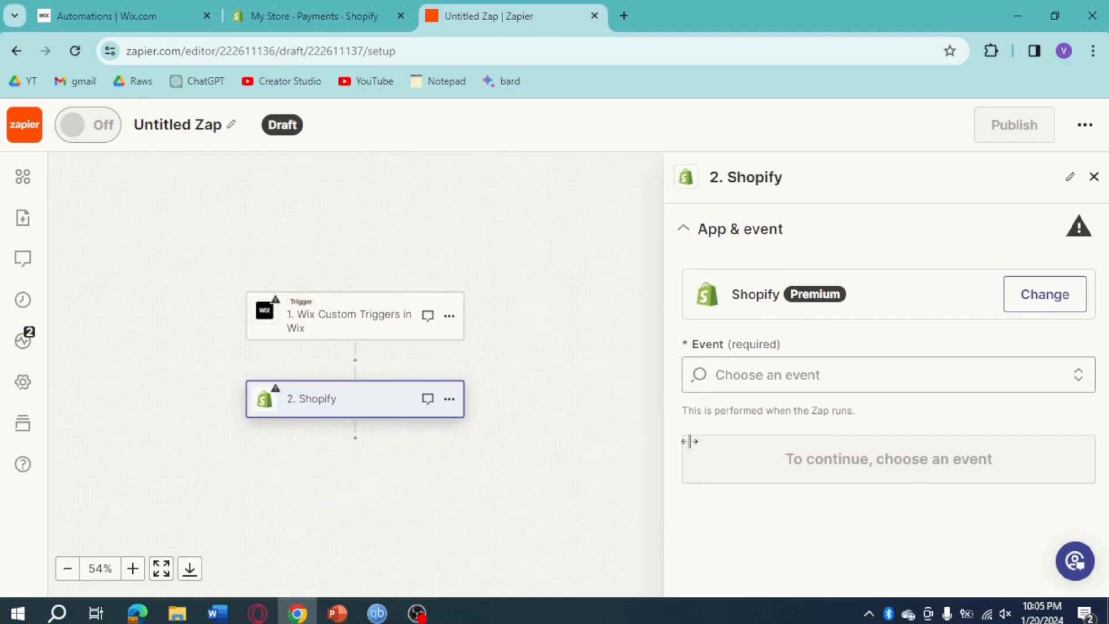
{"action": "left_click", "coordinate": [879, 378]}
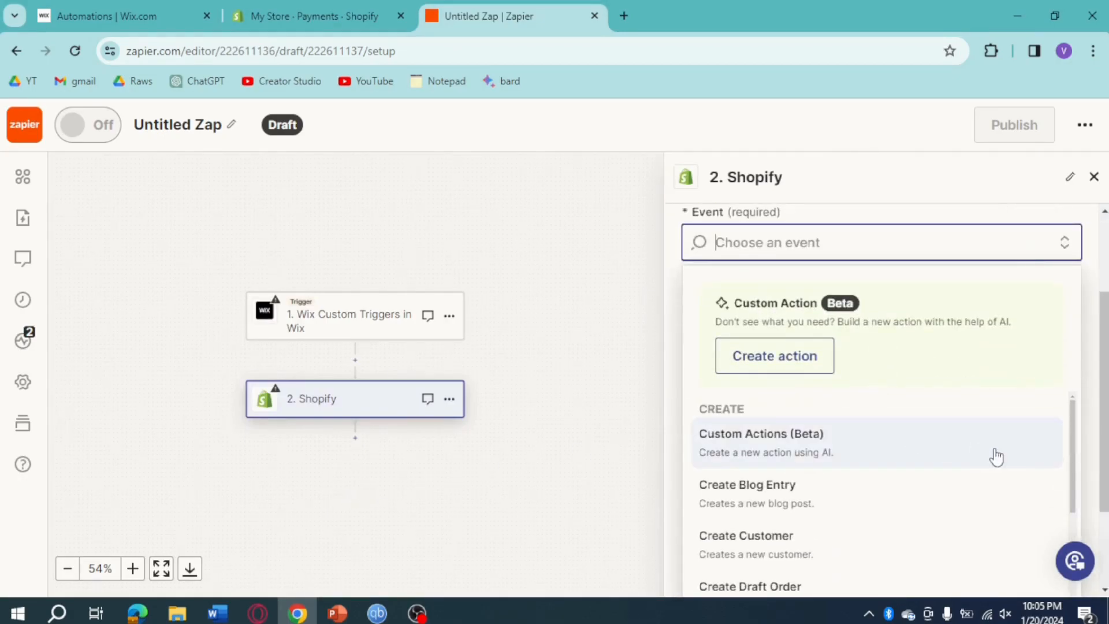
{"action": "scroll", "coordinate": [994, 456], "scroll_direction": "down", "scroll_amount": 3}
{"action": "scroll", "coordinate": [996, 458], "scroll_direction": "down", "scroll_amount": 7}
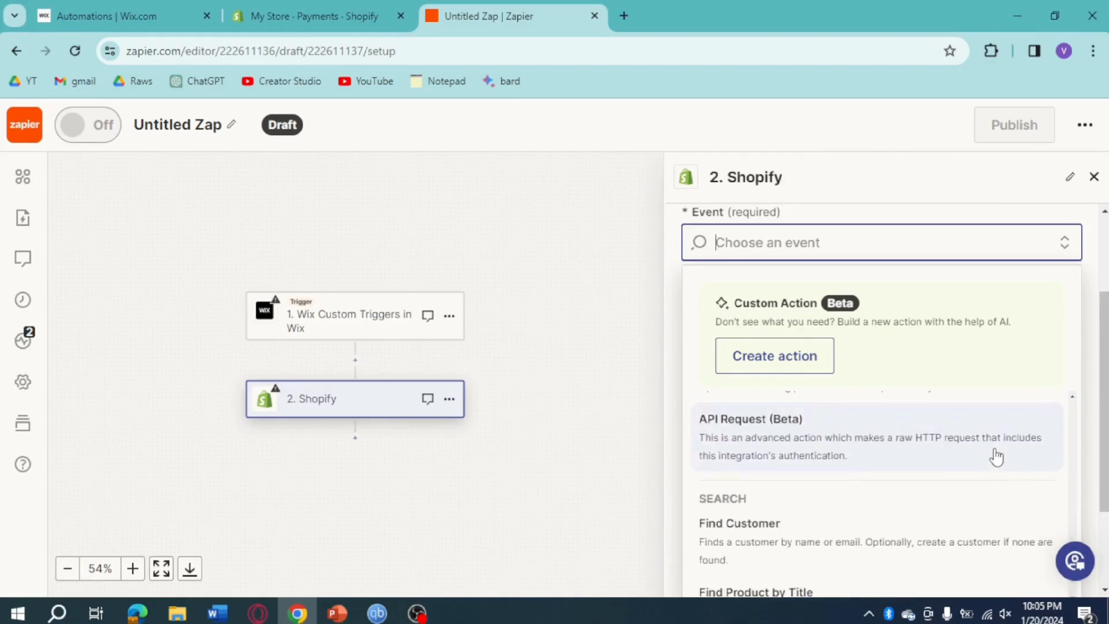
{"action": "scroll", "coordinate": [996, 457], "scroll_direction": "up", "scroll_amount": 3}
{"action": "scroll", "coordinate": [997, 457], "scroll_direction": "up", "scroll_amount": 10}
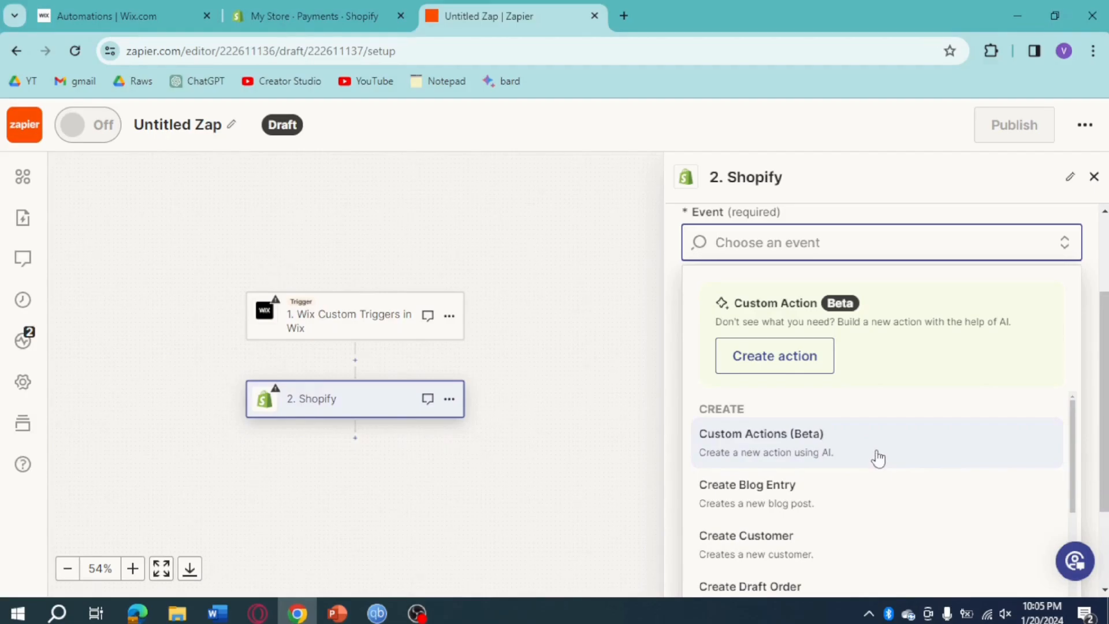
{"action": "scroll", "coordinate": [876, 461], "scroll_direction": "down", "scroll_amount": 2}
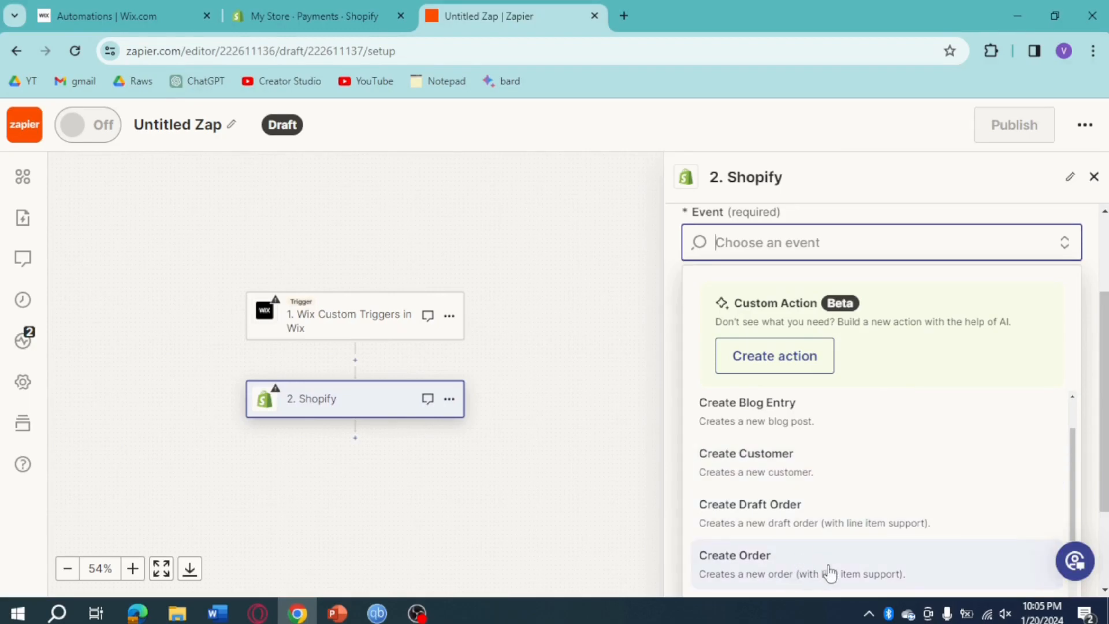
{"action": "left_click", "coordinate": [913, 556]}
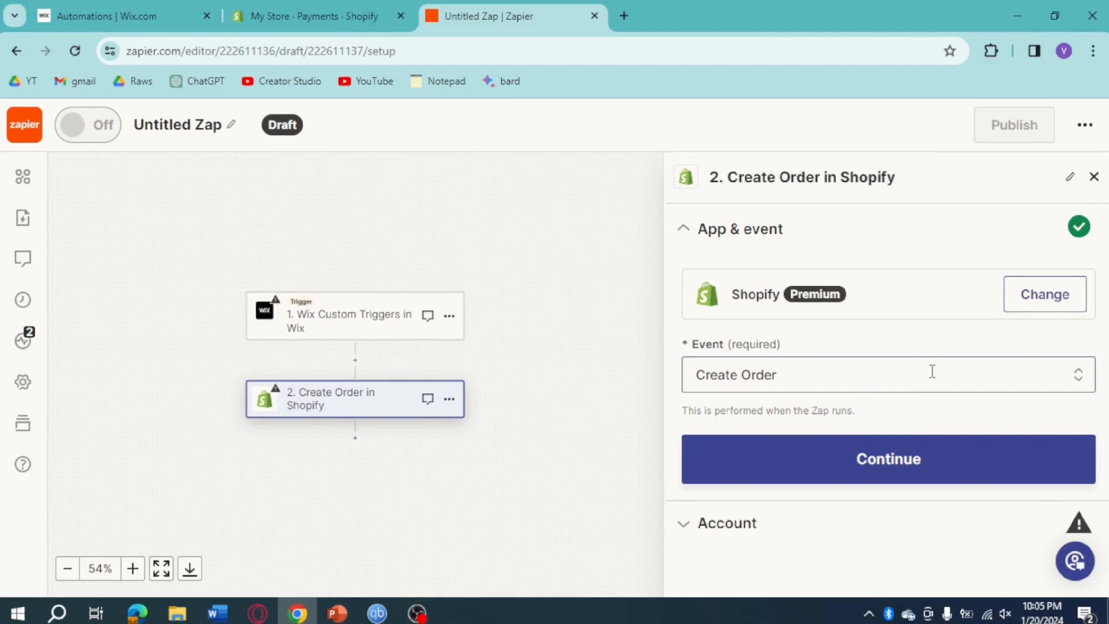
Step: Look through the other Shopify action events available for the Zap's second step
{"action": "left_click", "coordinate": [1068, 380]}
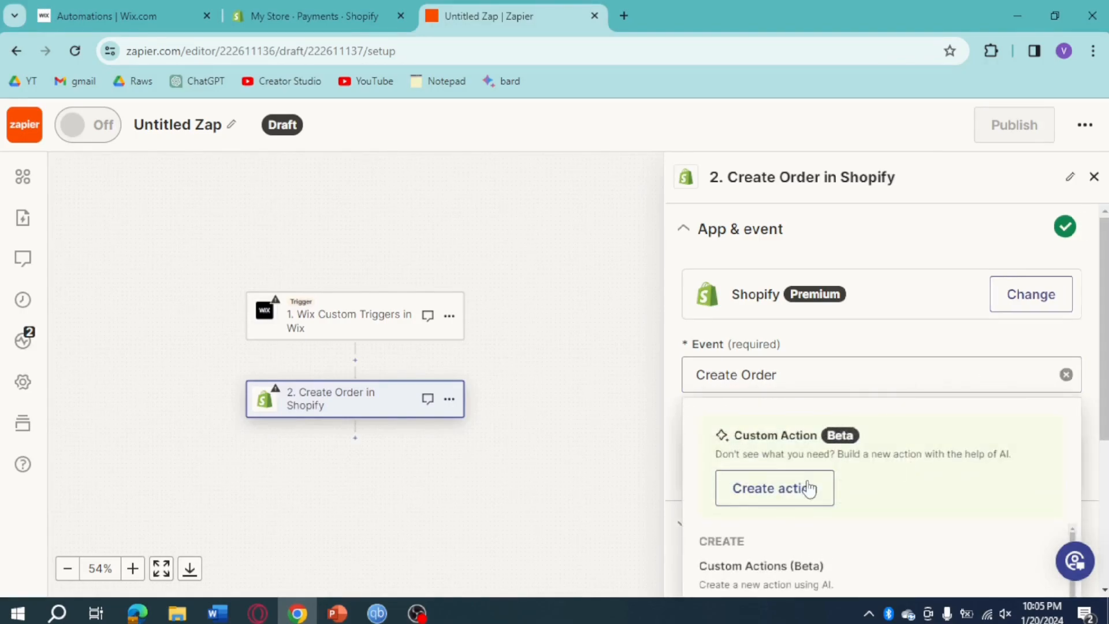
{"action": "scroll", "coordinate": [881, 452], "scroll_direction": "down", "scroll_amount": 2}
{"action": "scroll", "coordinate": [881, 452], "scroll_direction": "down", "scroll_amount": 10}
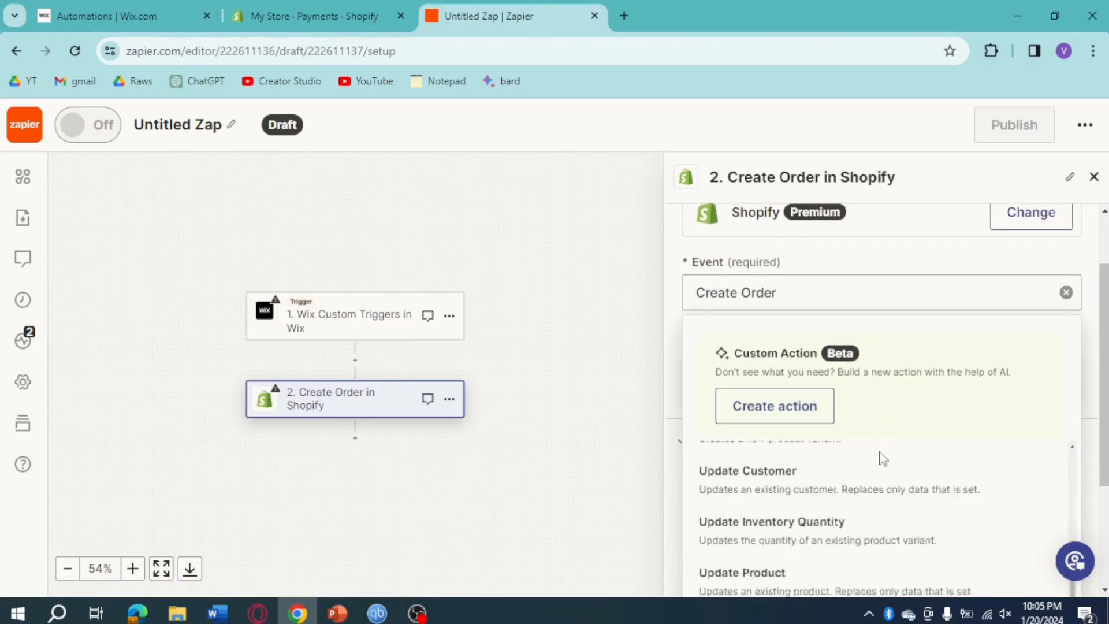
{"action": "scroll", "coordinate": [881, 460], "scroll_direction": "down", "scroll_amount": 3}
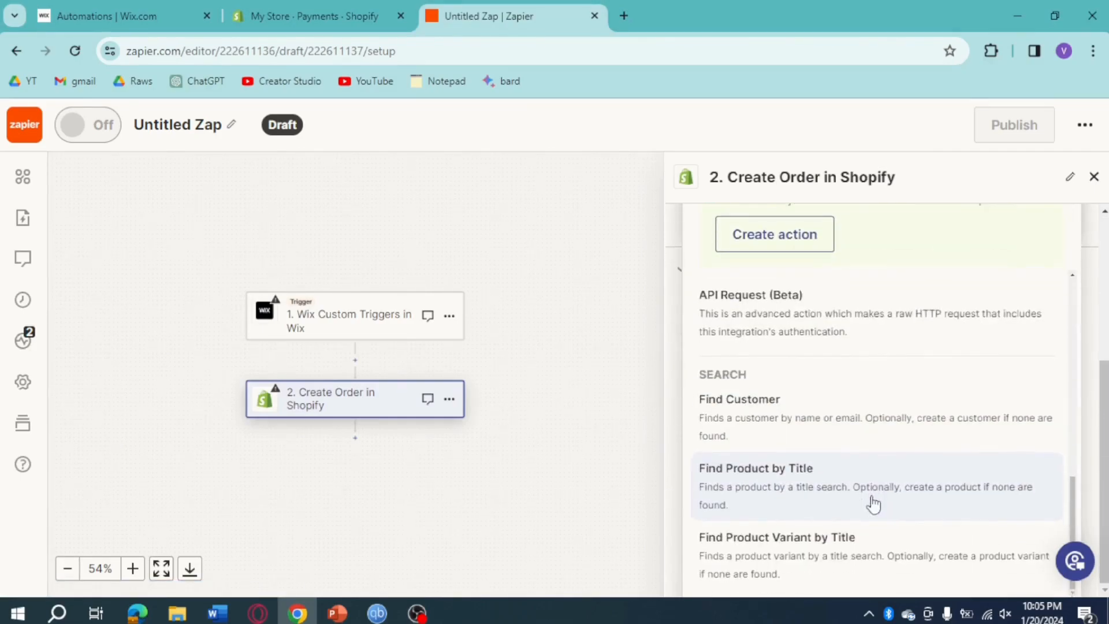
{"action": "scroll", "coordinate": [1028, 295], "scroll_direction": "up", "scroll_amount": 10}
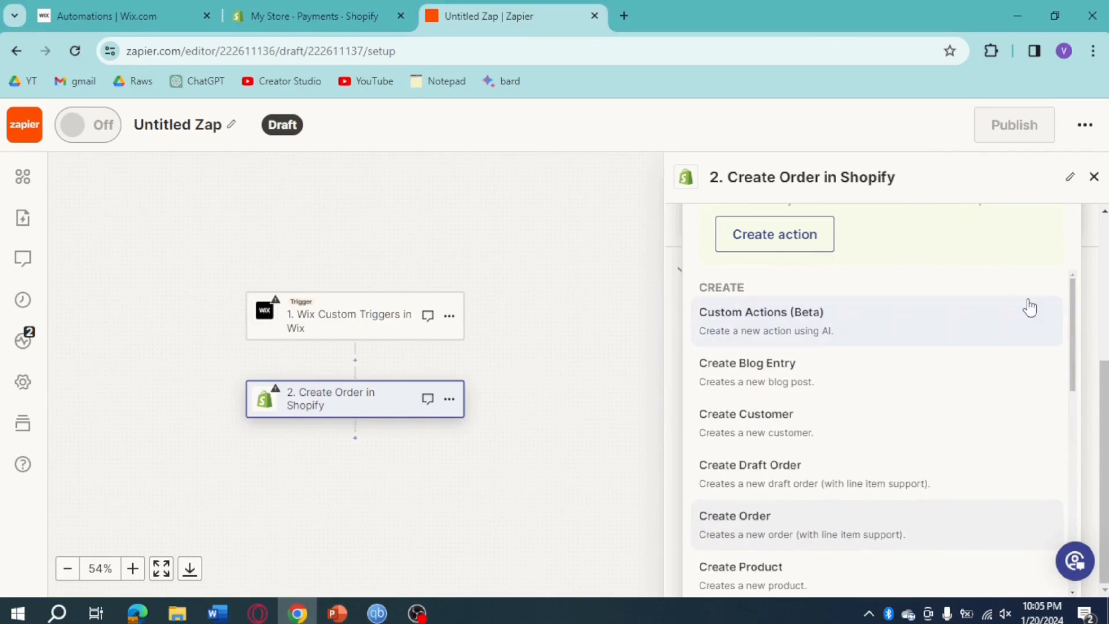
{"action": "scroll", "coordinate": [1030, 308], "scroll_direction": "up", "scroll_amount": 4}
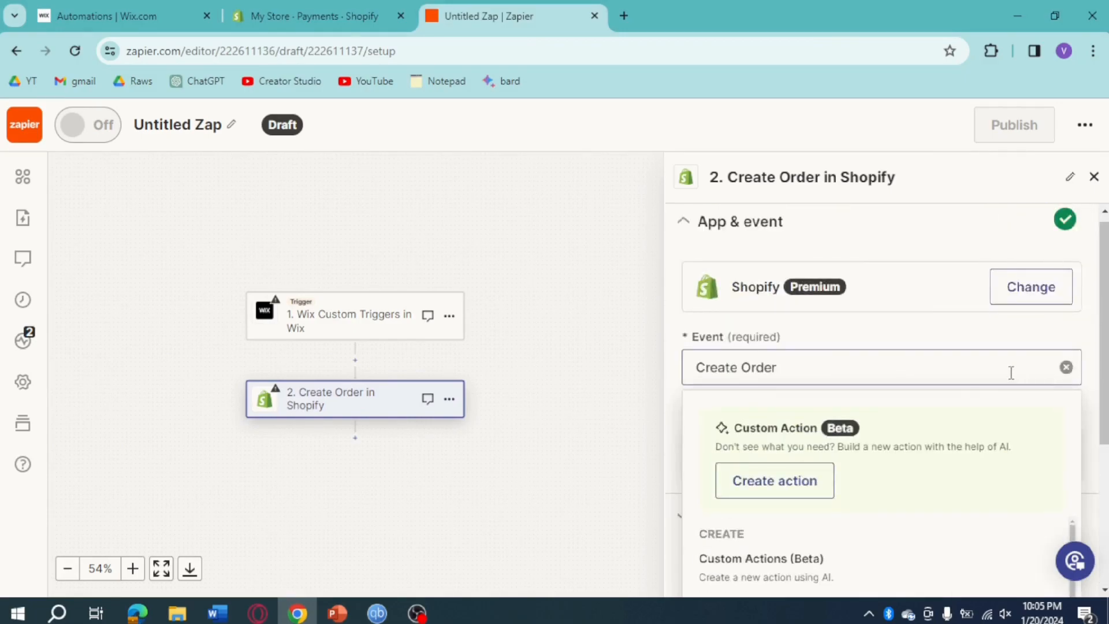
{"action": "scroll", "coordinate": [1011, 373], "scroll_direction": "down", "scroll_amount": 2}
{"action": "left_click", "coordinate": [1096, 281]}
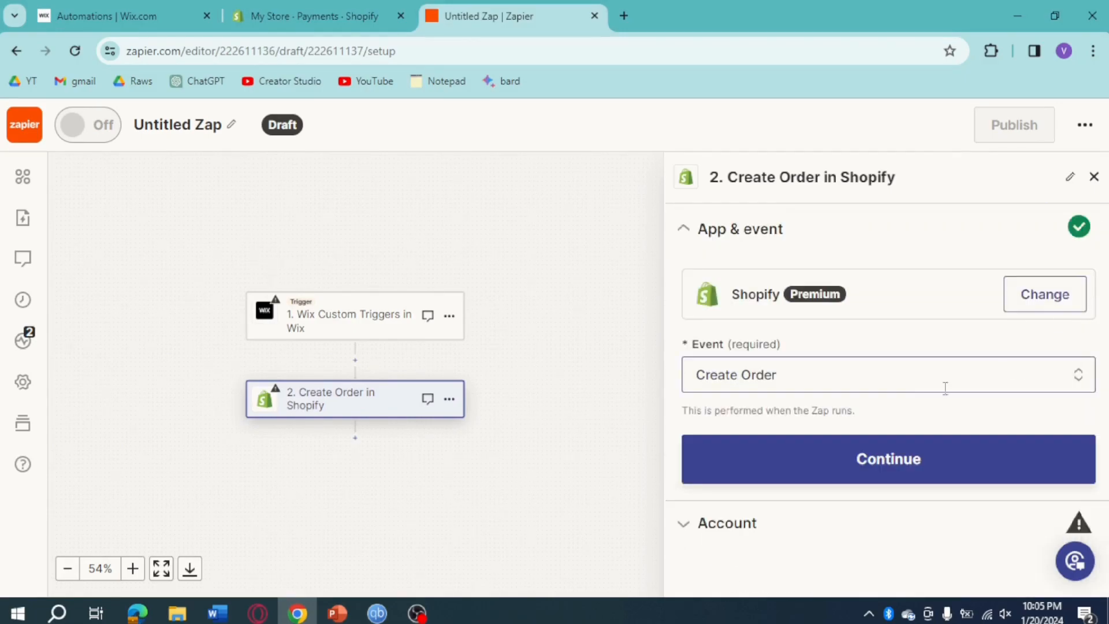
Step: Continue to the Create Order action's account setup and start signing in to Shopify
{"action": "left_click", "coordinate": [845, 461]}
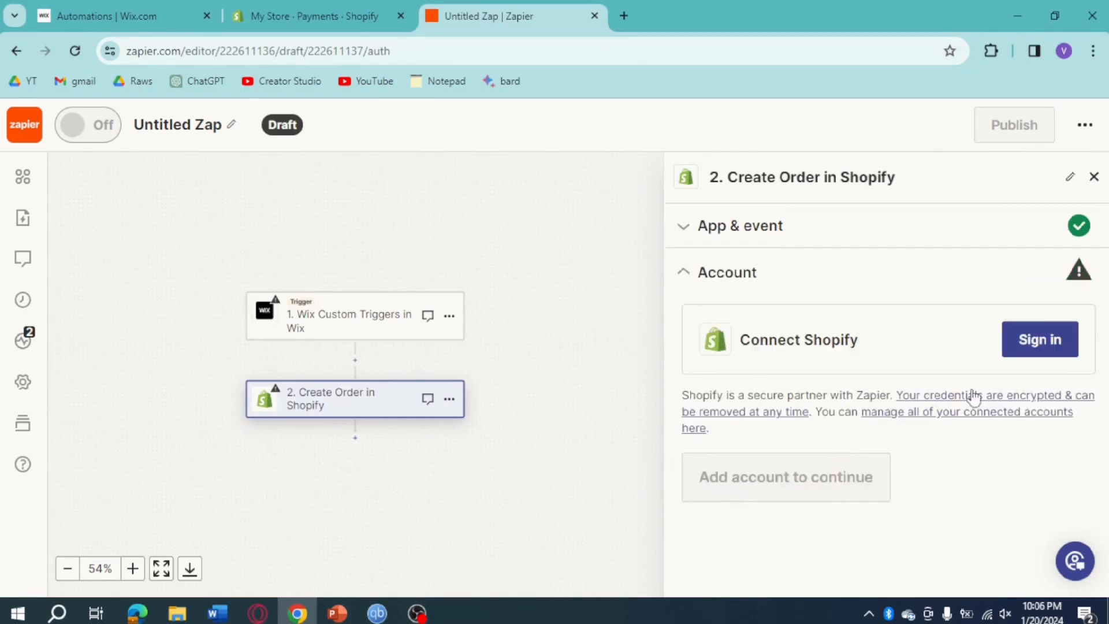
{"action": "left_click", "coordinate": [1053, 353]}
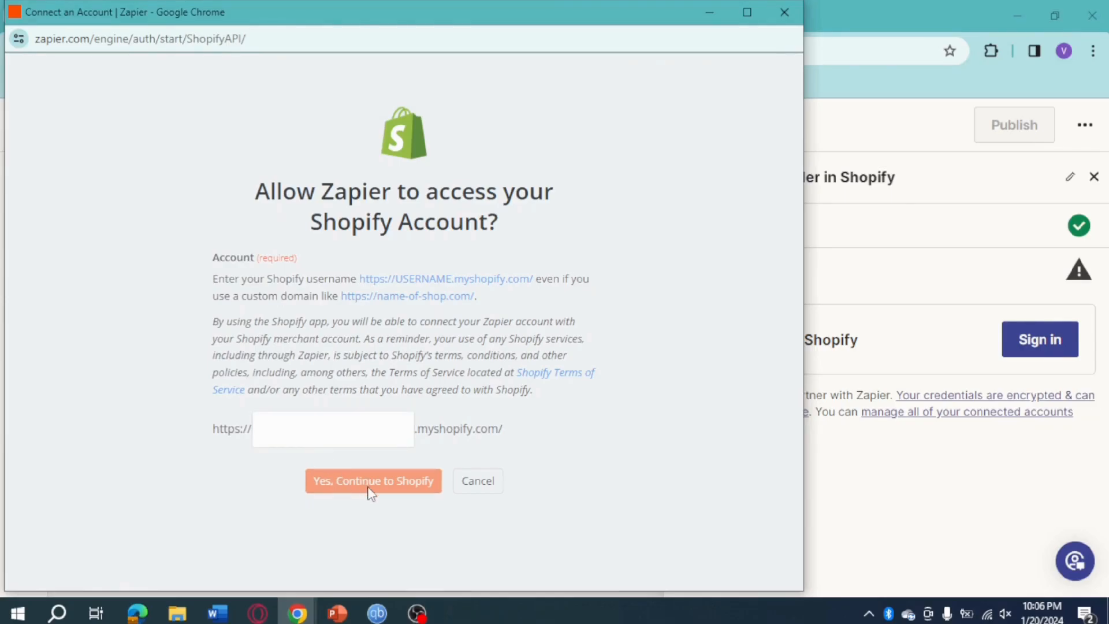
Step: Switch to the Shopify admin and open the list of all stores to look up the store's myshopify.com address
{"action": "left_click", "coordinate": [896, 2]}
{"action": "left_click", "coordinate": [287, 4]}
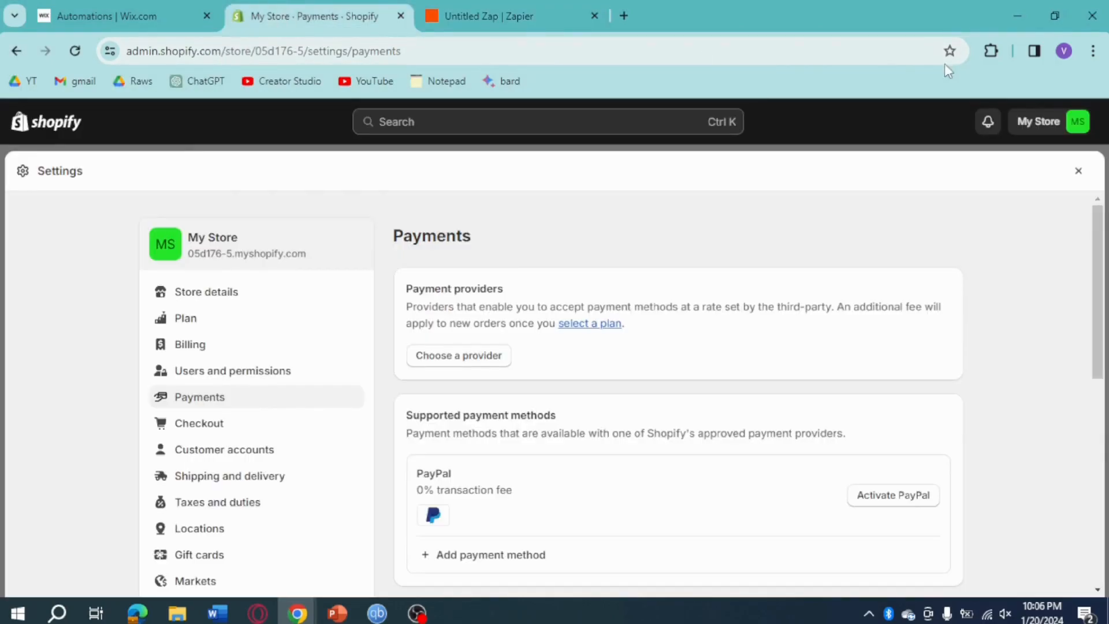
{"action": "left_click", "coordinate": [1055, 130]}
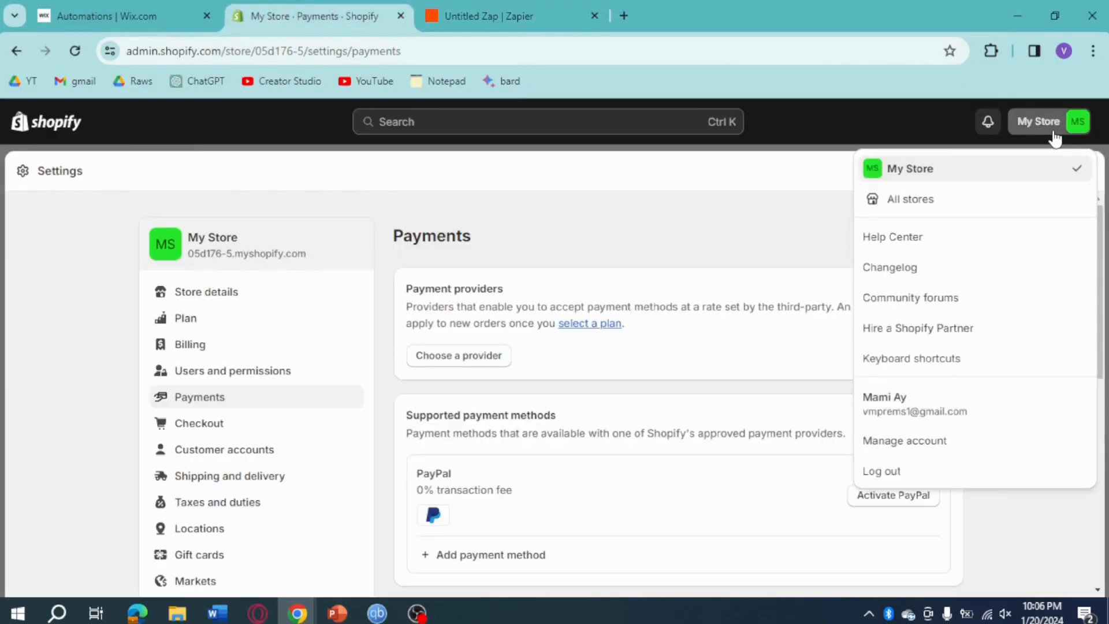
{"action": "left_click", "coordinate": [948, 199]}
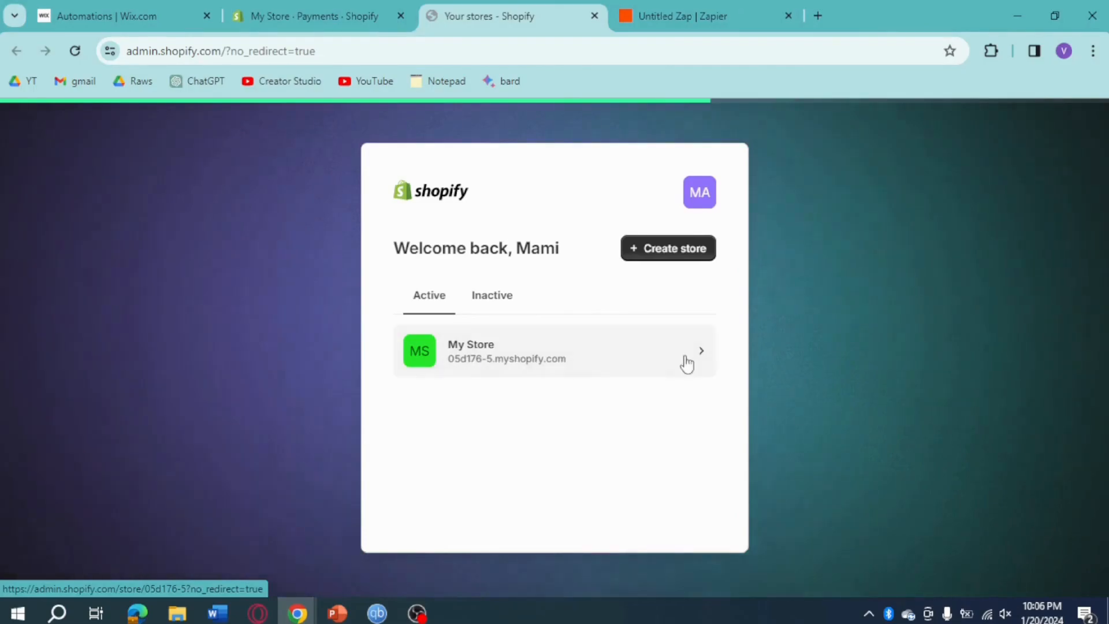
Step: Open the My Store admin and copy the store's subdomain from the page address
{"action": "left_click", "coordinate": [704, 359]}
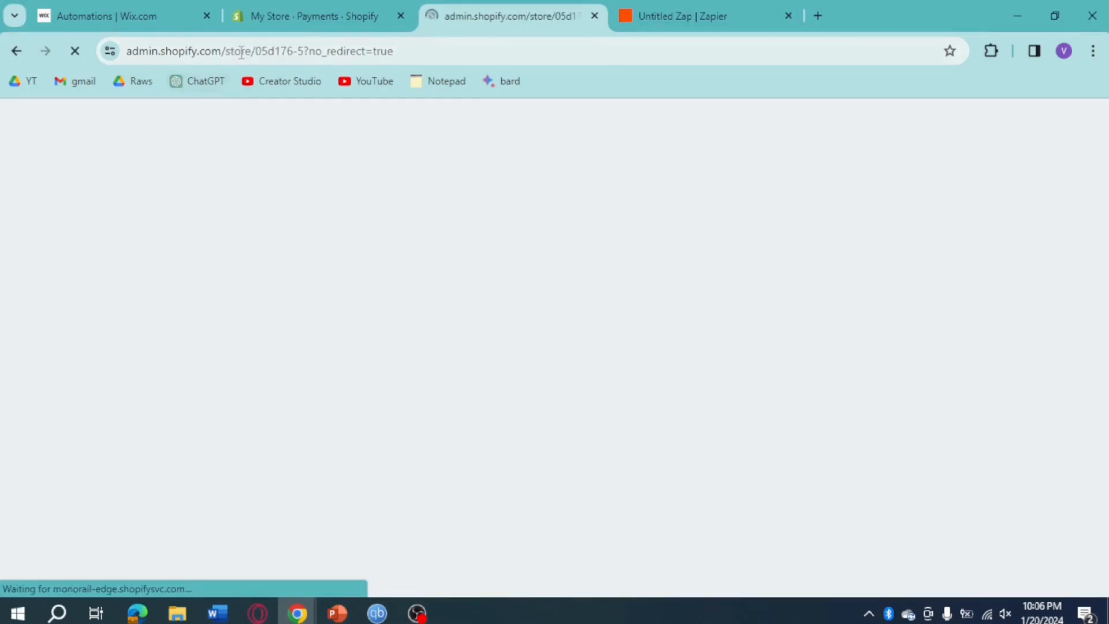
{"action": "left_click", "coordinate": [242, 52]}
{"action": "left_click", "coordinate": [260, 52]}
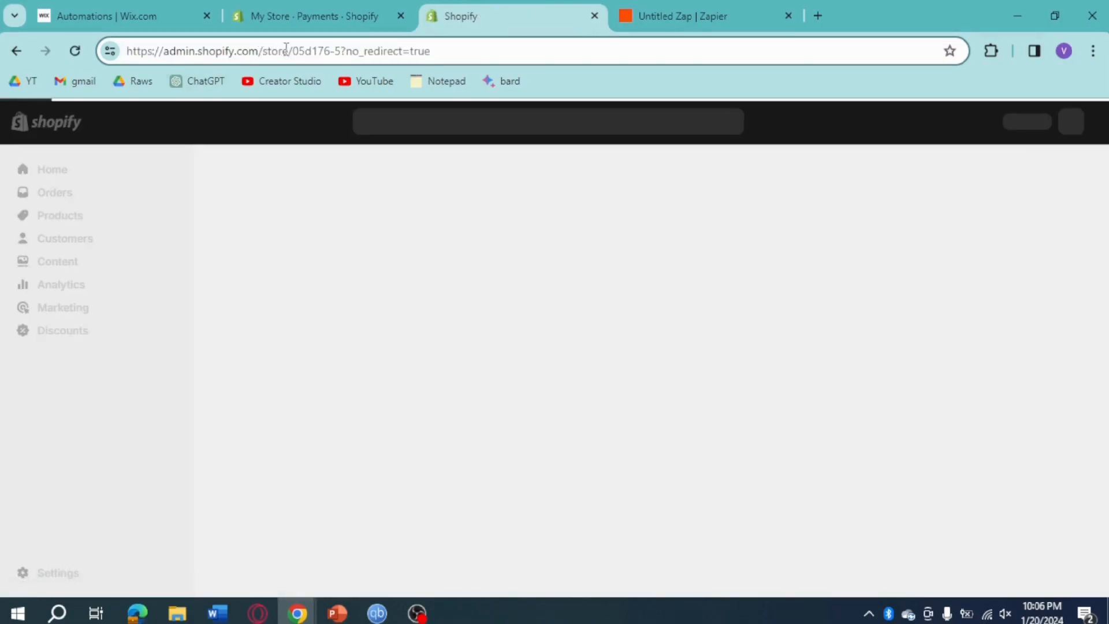
{"action": "left_click_drag", "start_coordinate": [291, 51], "coordinate": [343, 52]}
{"action": "key", "text": "ctrl+c"}
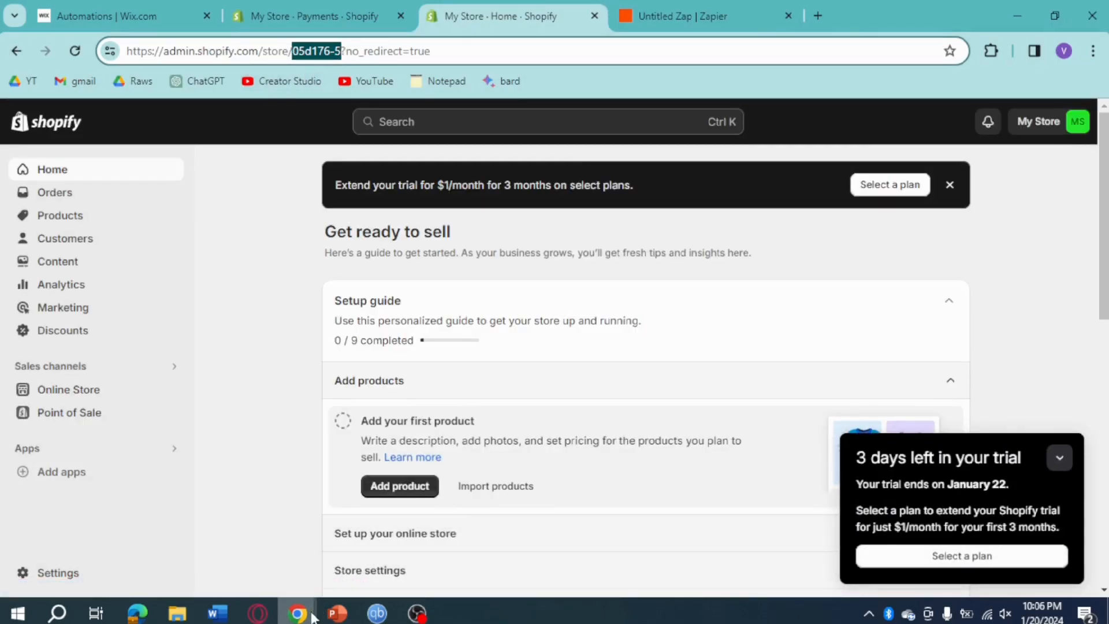
Step: Switch to Zapier's Shopify sign-in window, paste the copied store subdomain, and continue to the app authorization
{"action": "mouse_move", "coordinate": [312, 617]}
{"action": "left_click", "coordinate": [390, 538]}
{"action": "left_click", "coordinate": [371, 433]}
{"action": "key", "text": "ctrl+v"}
{"action": "left_click", "coordinate": [406, 482]}
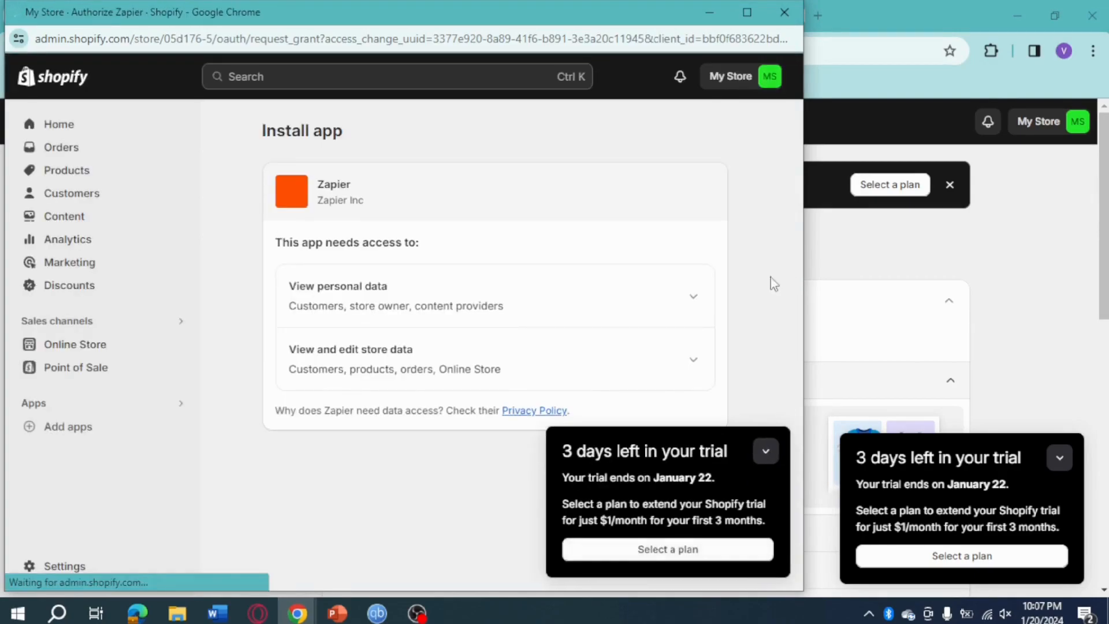
Step: Install the Zapier app on the Shopify store and continue to the Create Order action's fields in the Zap
{"action": "left_click", "coordinate": [763, 454]}
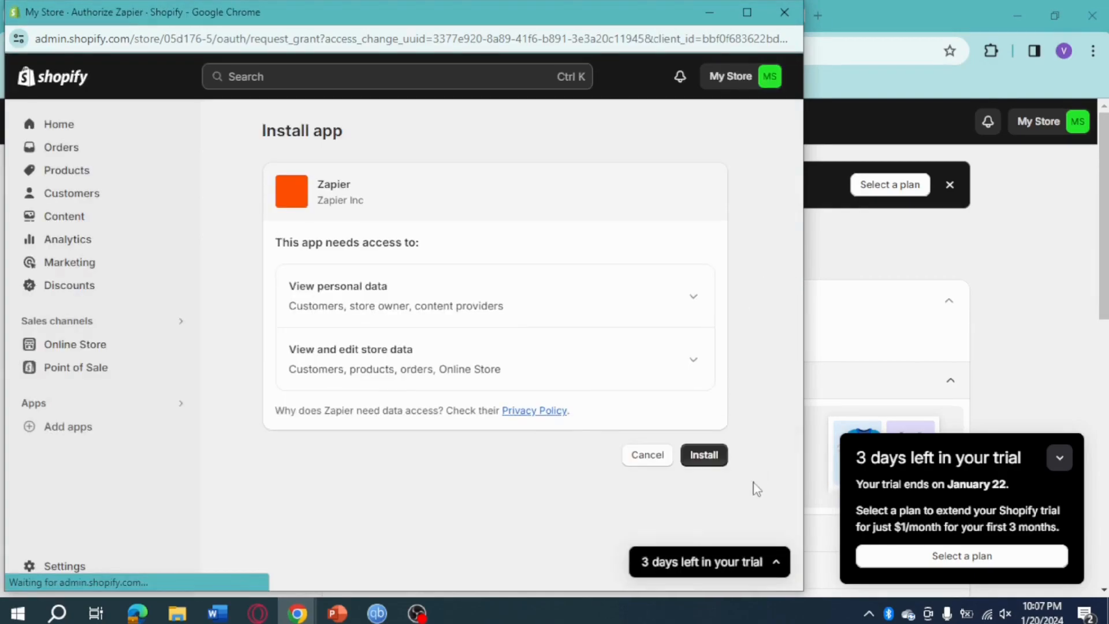
{"action": "left_click", "coordinate": [706, 455]}
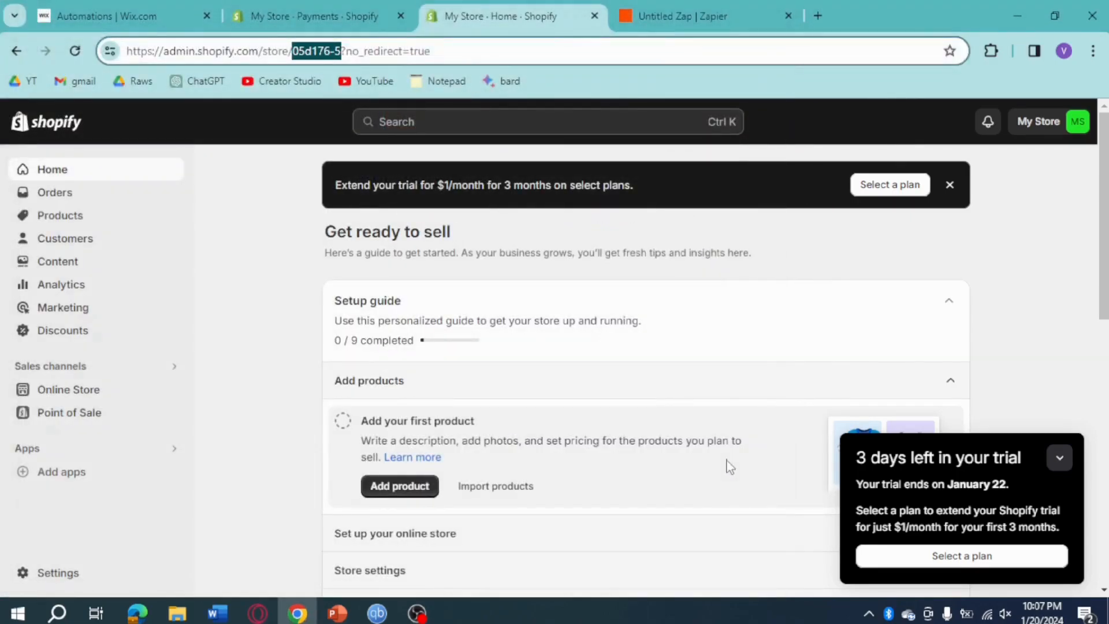
{"action": "left_click", "coordinate": [713, 12]}
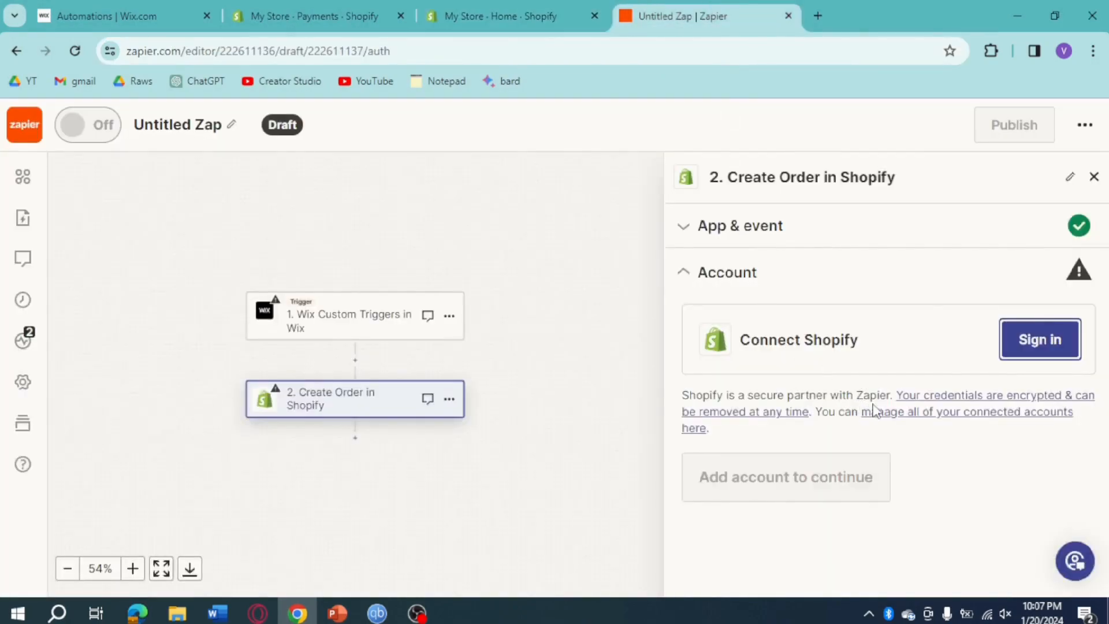
{"action": "left_click", "coordinate": [777, 491]}
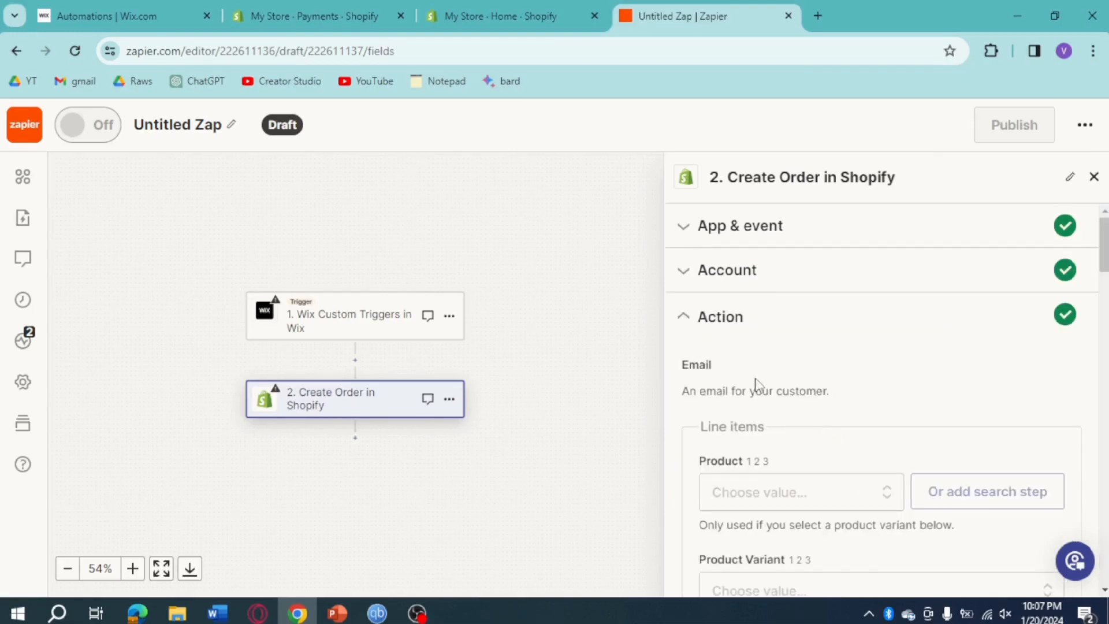
Step: Try to set the Create Order action's Email field to "welcome to our new member"
{"action": "left_click", "coordinate": [776, 395]}
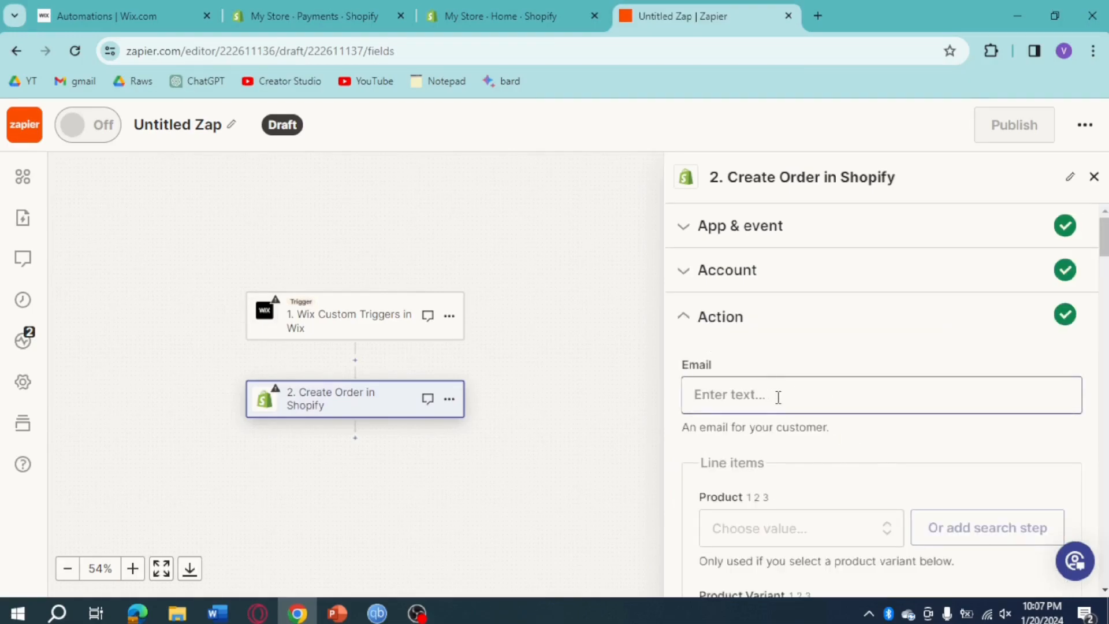
{"action": "left_click", "coordinate": [784, 396]}
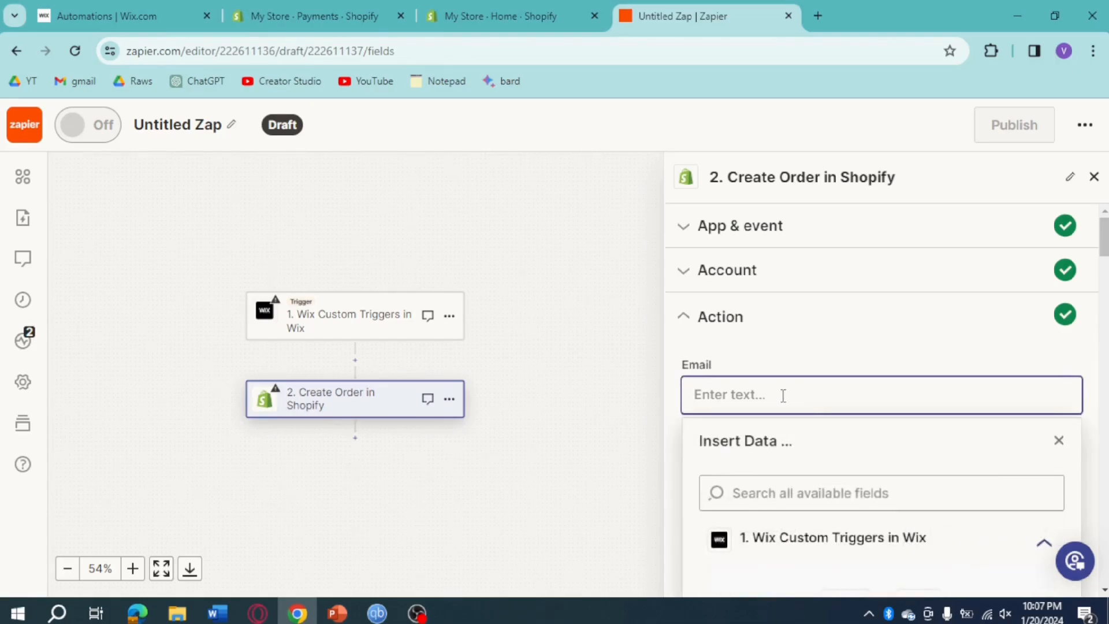
{"action": "type", "text": "welcome our new member"}
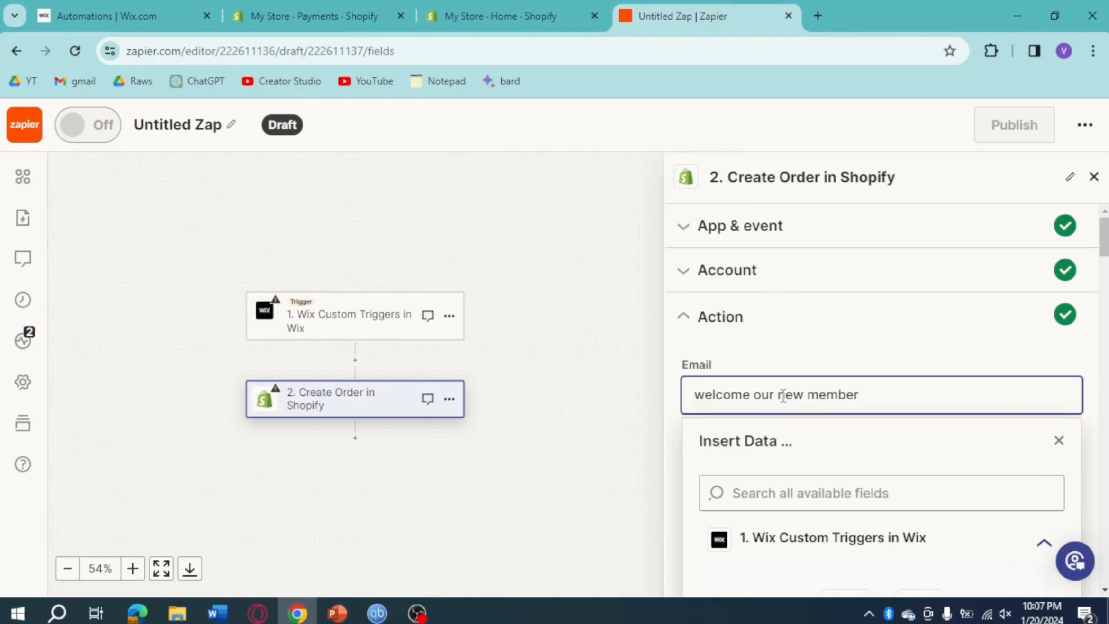
{"action": "type", "text": "to"}
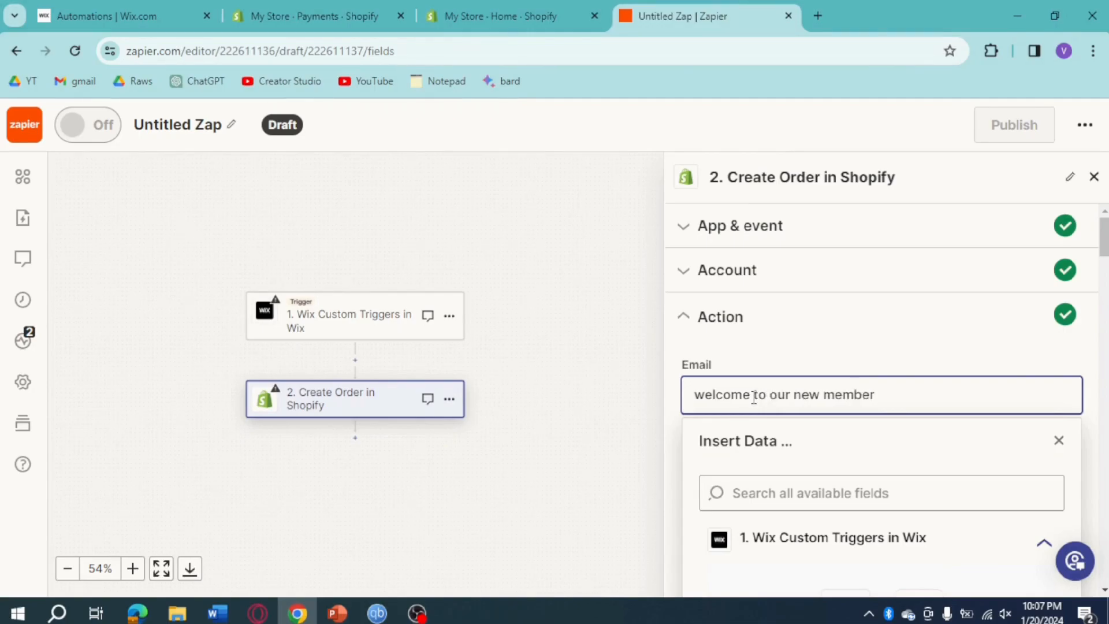
Step: Go to the incomplete Wix Custom Triggers step and check the available and custom choices for its Automation Rule
{"action": "scroll", "coordinate": [830, 389], "scroll_direction": "down", "scroll_amount": 4}
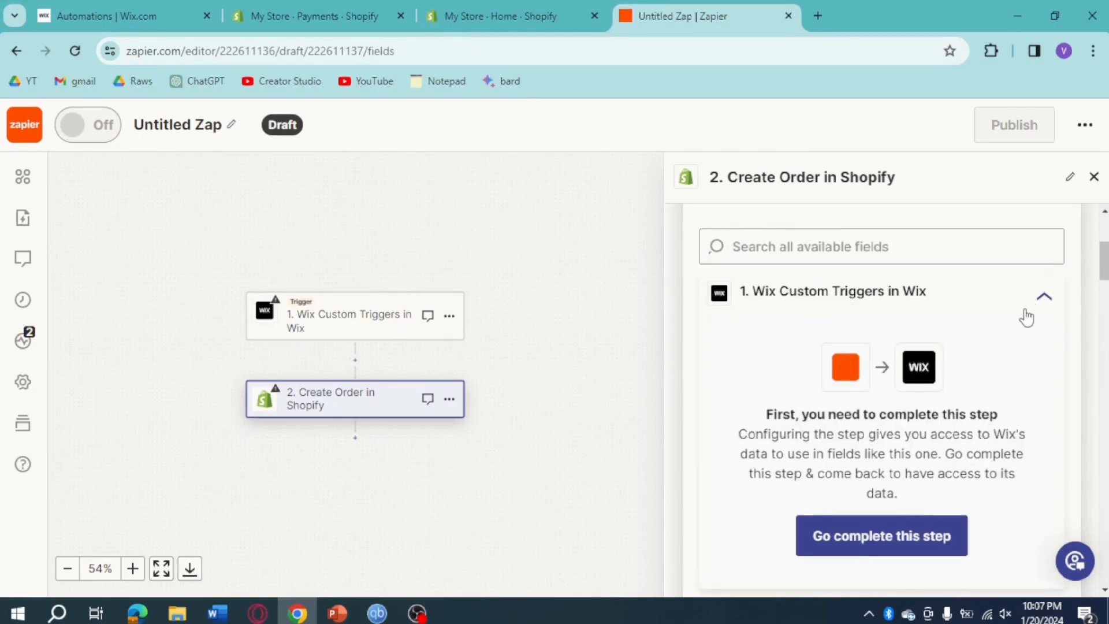
{"action": "scroll", "coordinate": [1027, 318], "scroll_direction": "down", "scroll_amount": 3}
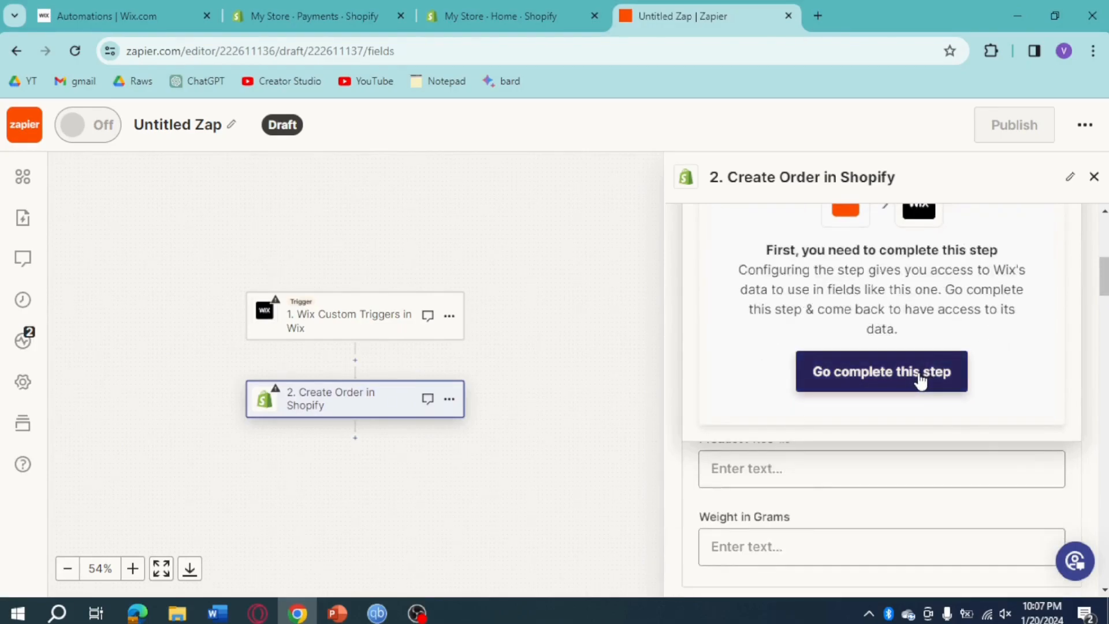
{"action": "left_click", "coordinate": [757, 367]}
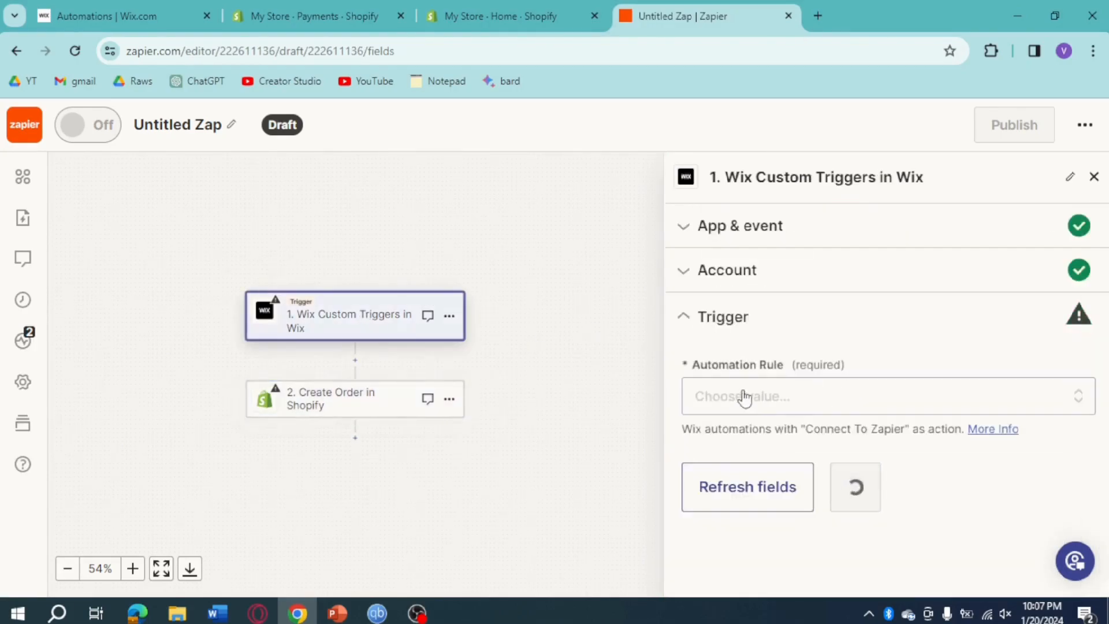
{"action": "left_click", "coordinate": [1069, 403]}
{"action": "left_click", "coordinate": [860, 459]}
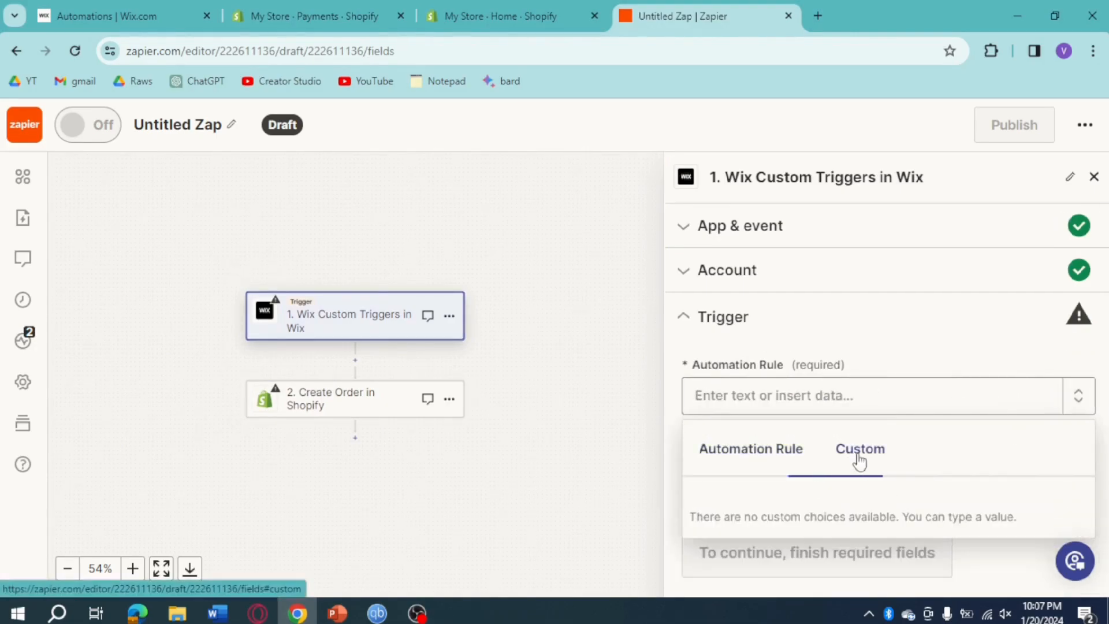
{"action": "left_click", "coordinate": [761, 459]}
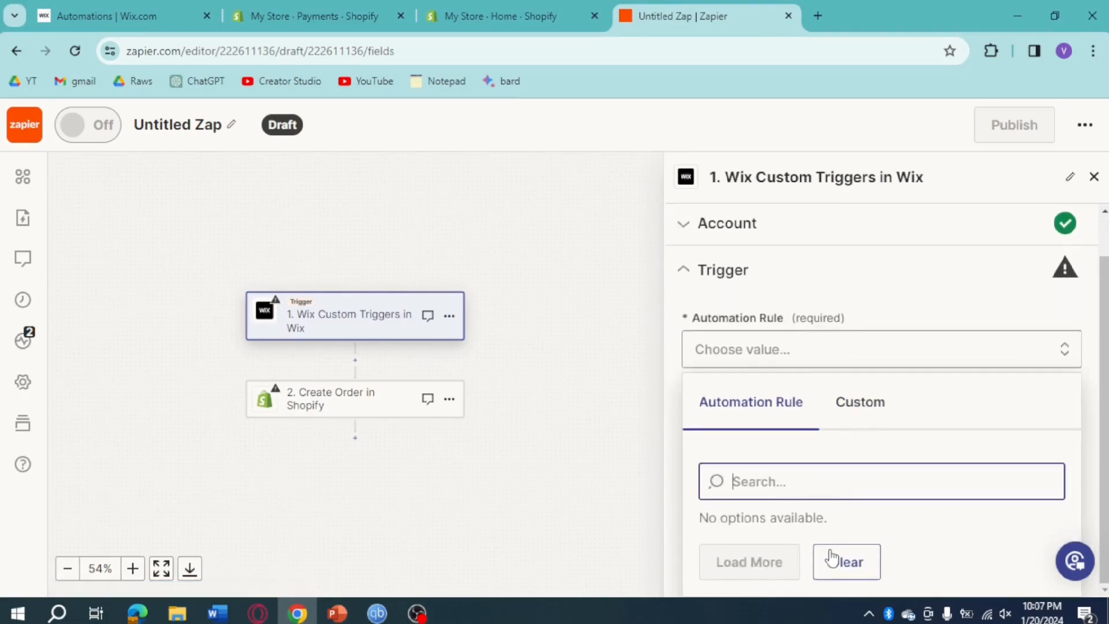
Step: Return to the Create Order in Shopify step and review its test data and empty fields
{"action": "left_click", "coordinate": [371, 413]}
{"action": "scroll", "coordinate": [844, 439], "scroll_direction": "down", "scroll_amount": 5}
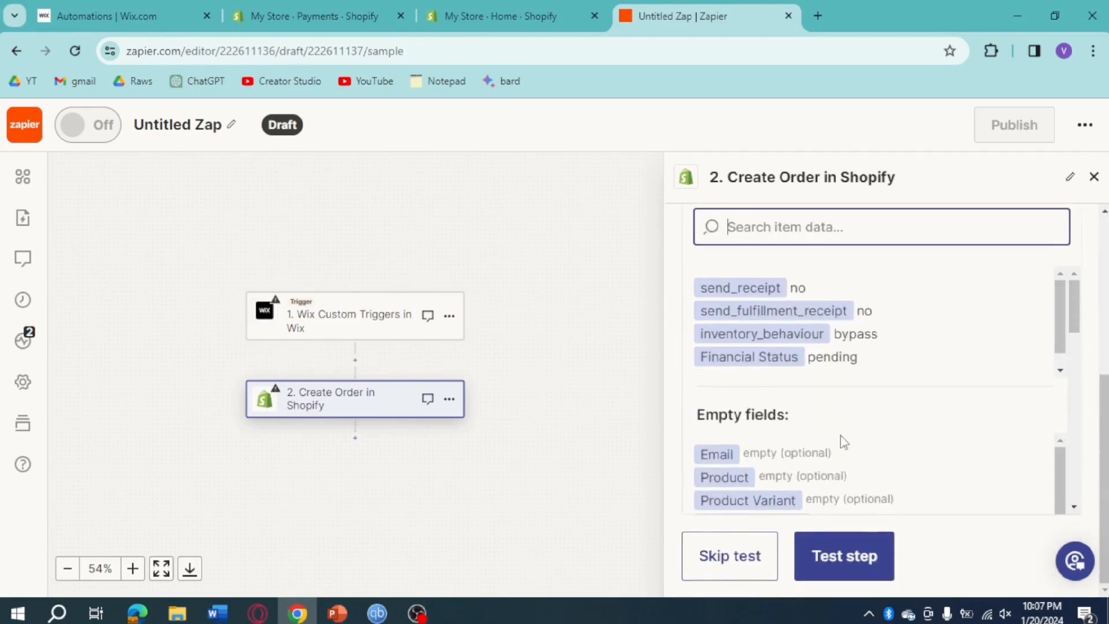